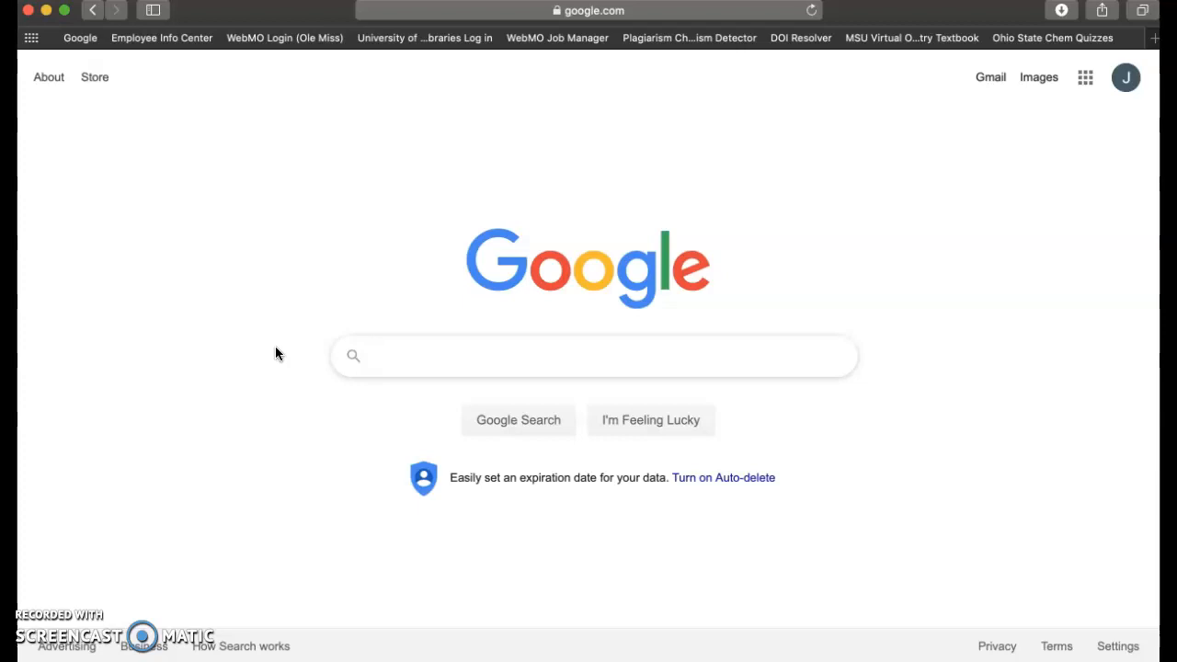
- Search Google for 'webmo demo server' and open the WebMO login page result
text(we)
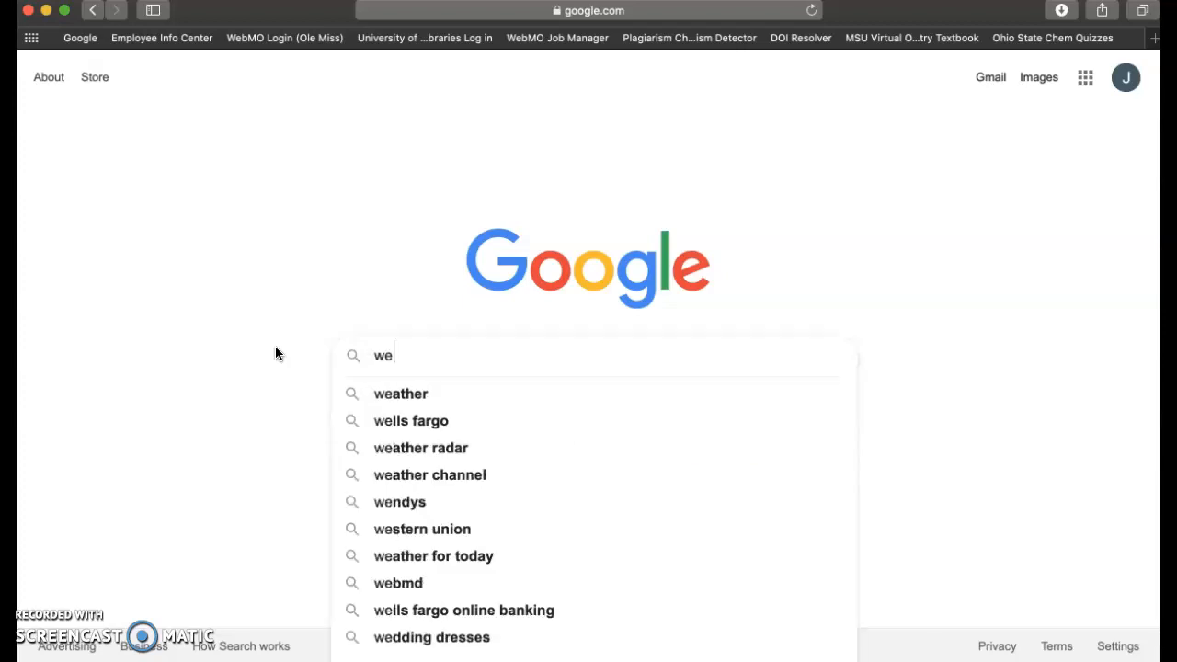
text(bmo demo server)
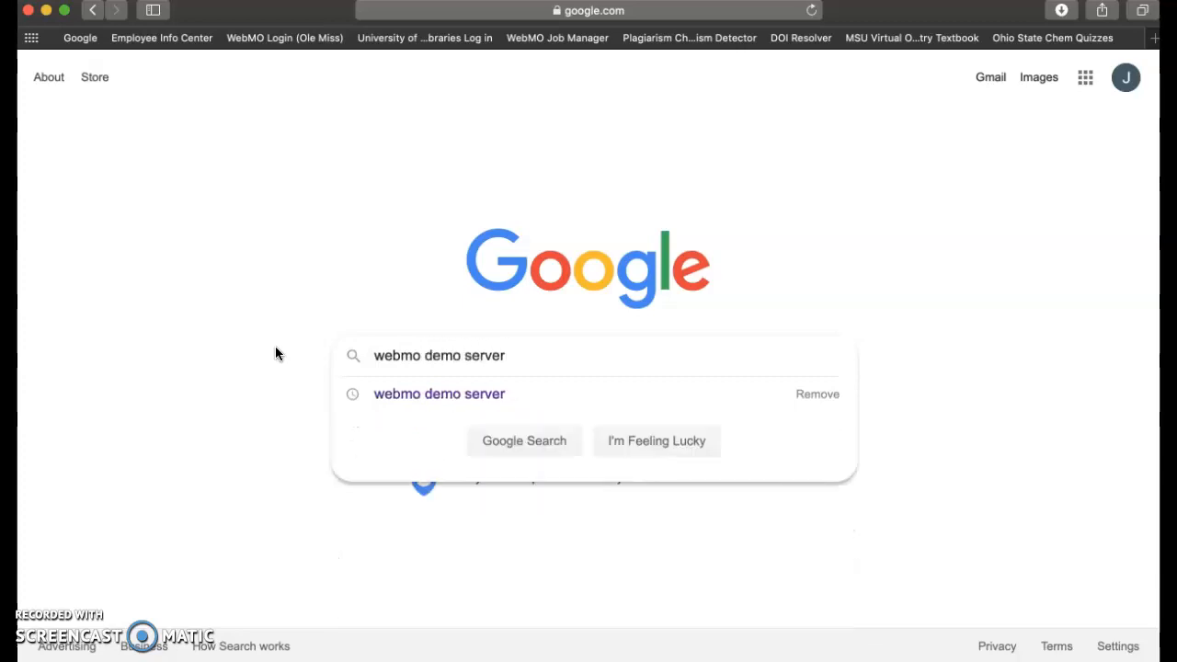
key(Return)
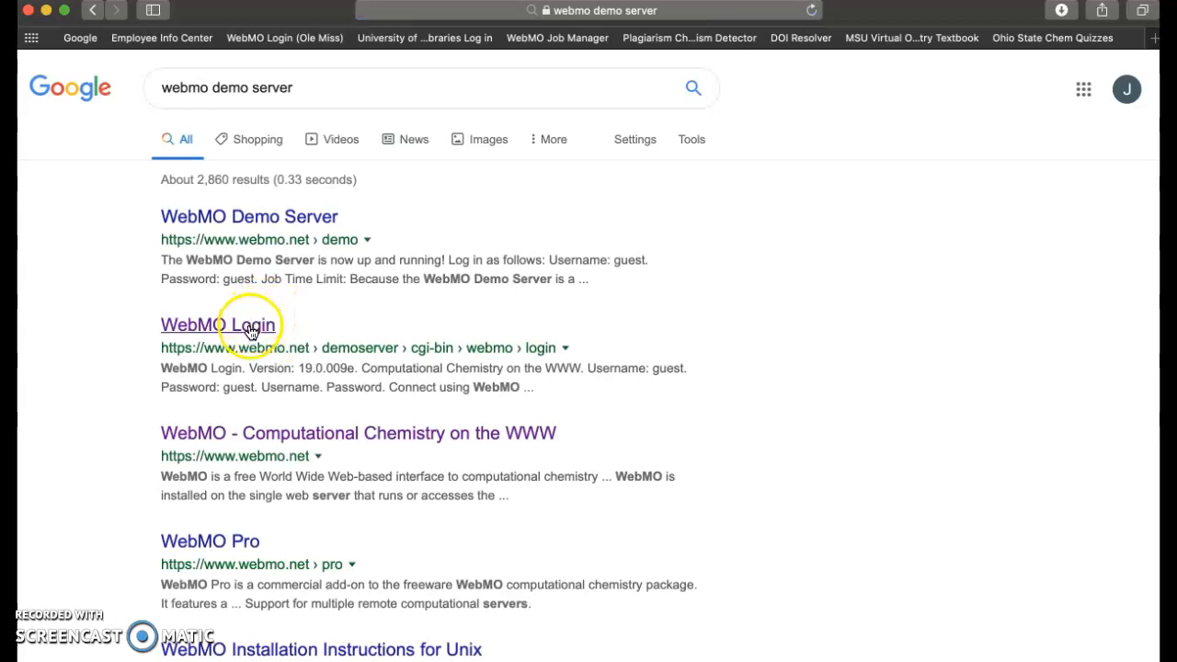
click(246, 330)
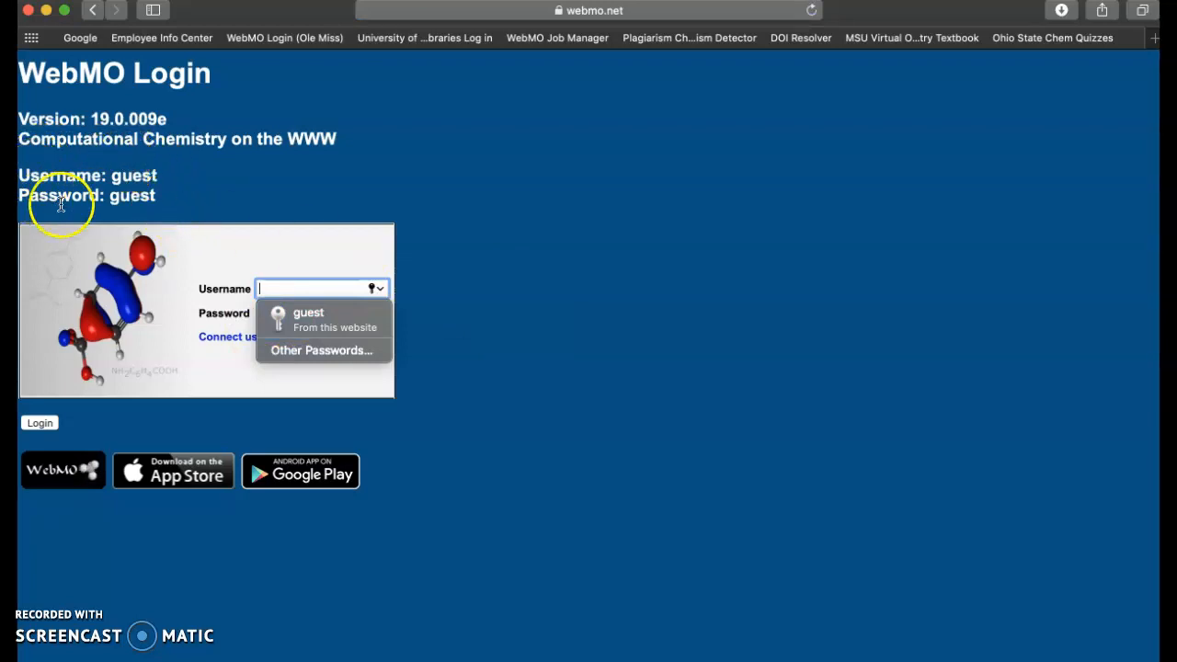
- Log in to the WebMO demo server with the guest account's username and password
text(guest)
key(Tab)
text(guest)
key(Return)
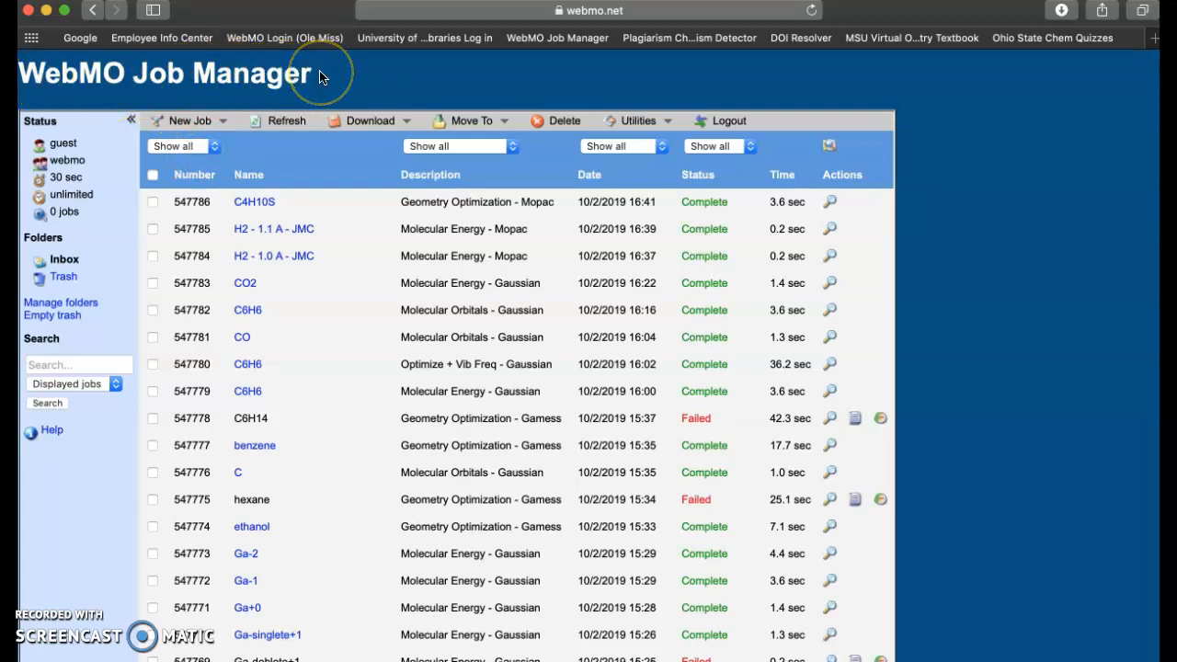
- Create a new job and pick hydrogen from the periodic table as the build element
click(223, 118)
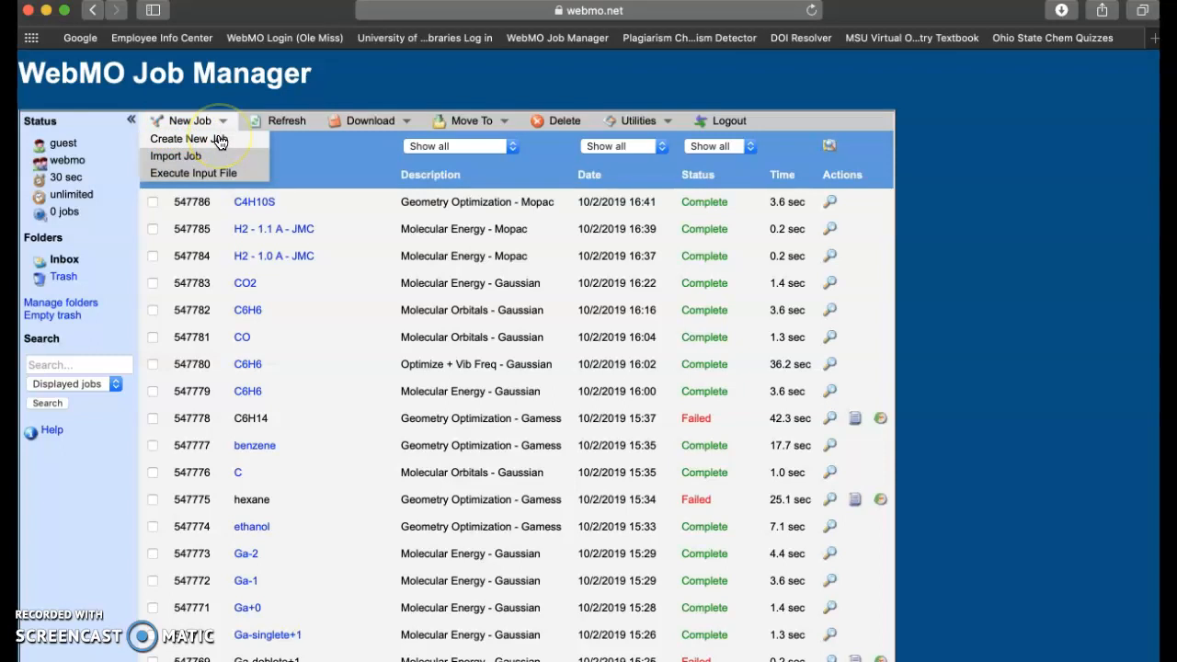
click(220, 139)
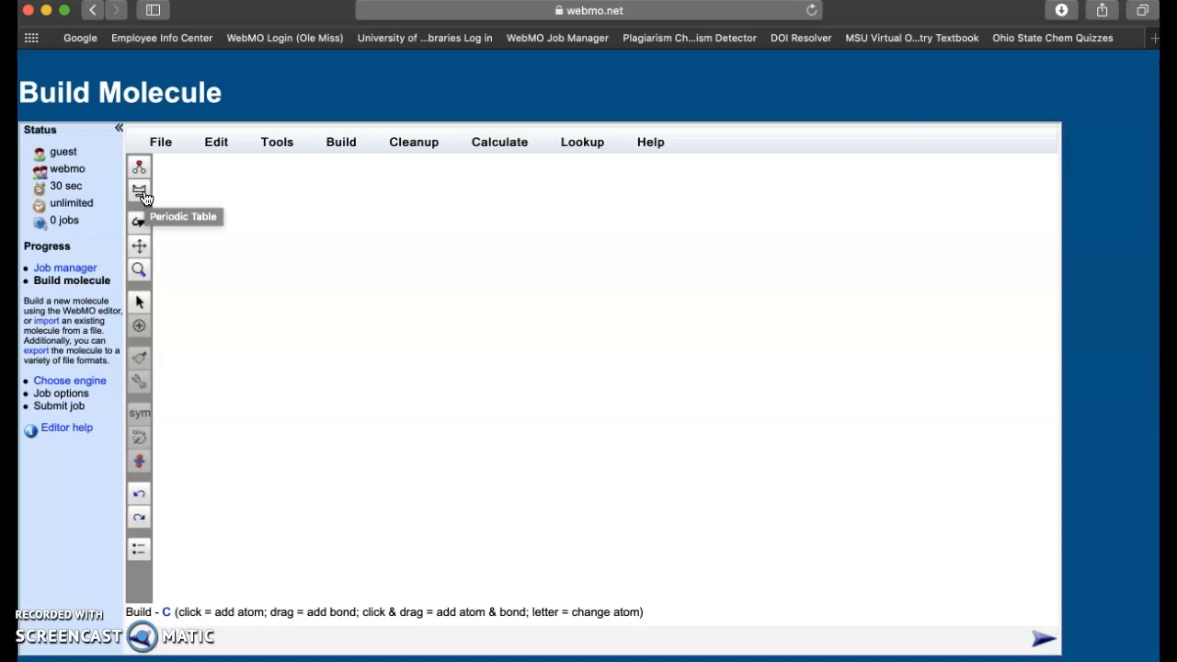
click(143, 198)
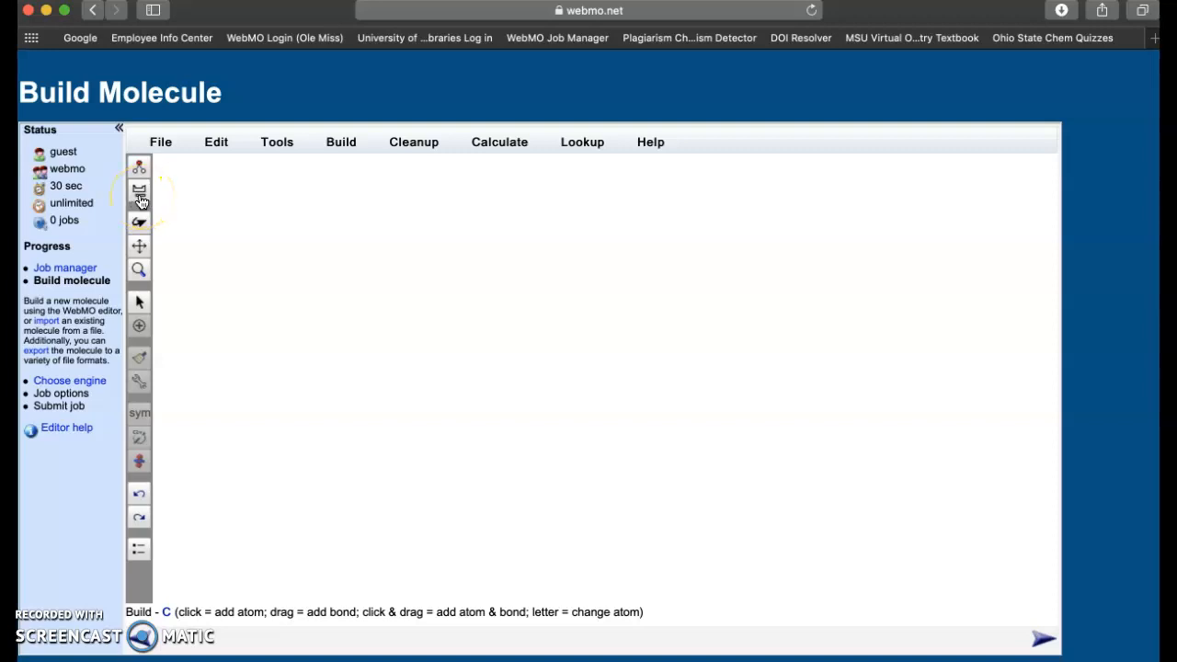
click(141, 201)
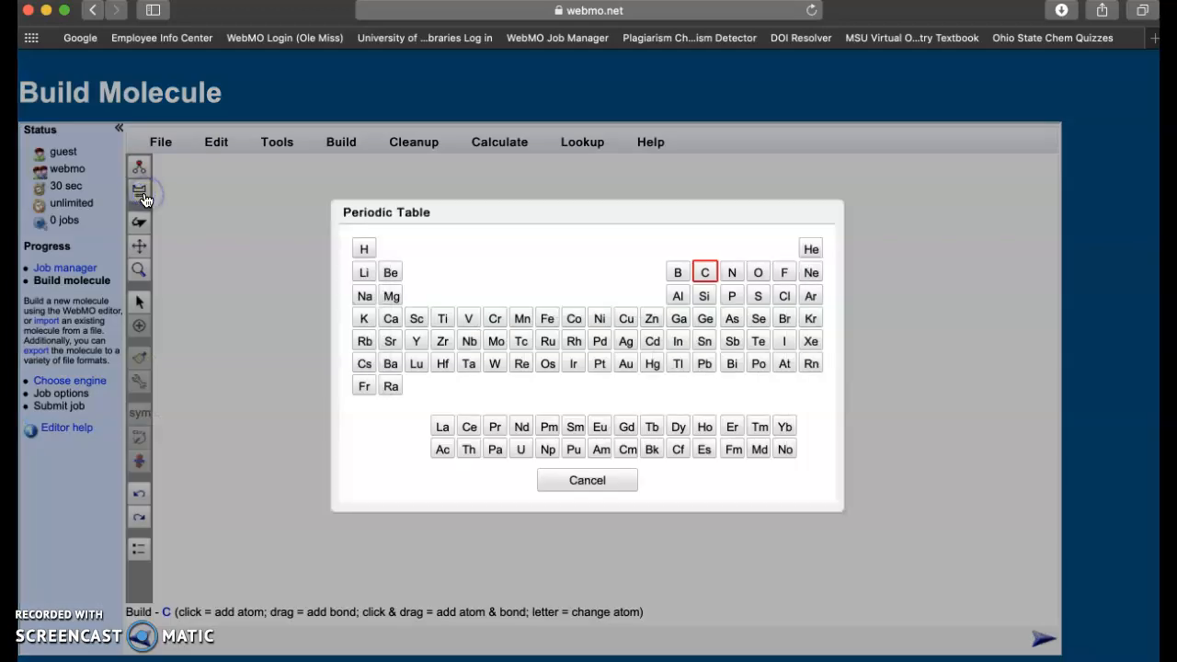
click(707, 273)
click(365, 253)
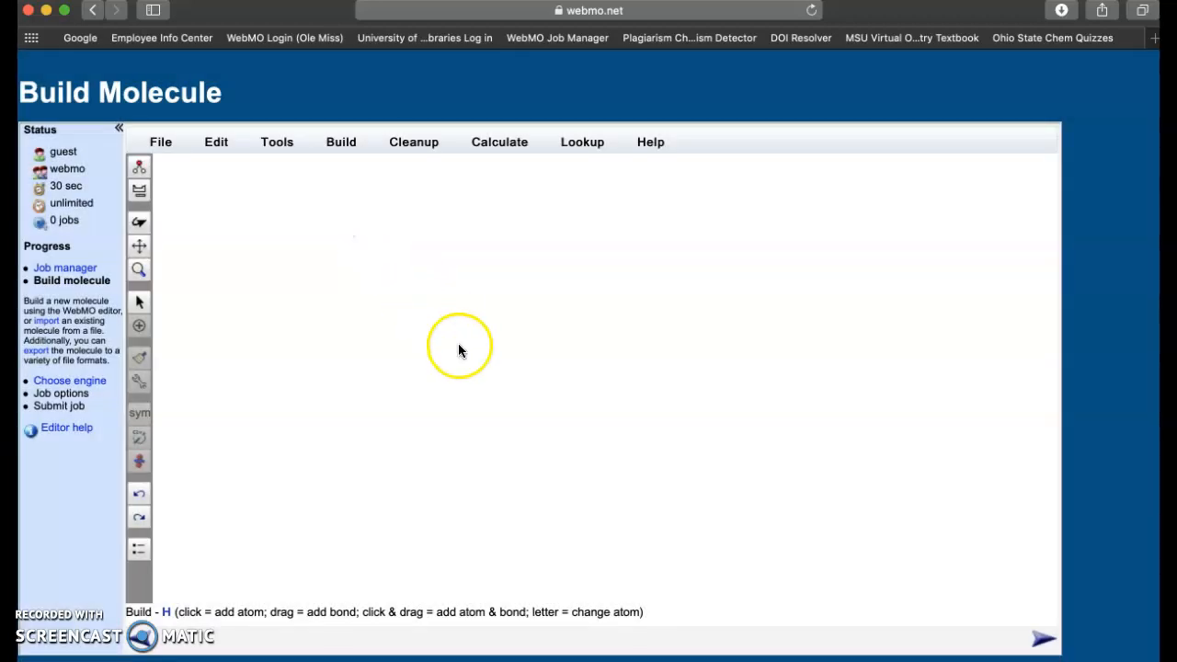
- Place two hydrogen atoms side by side on the canvas and bond them together
click(440, 342)
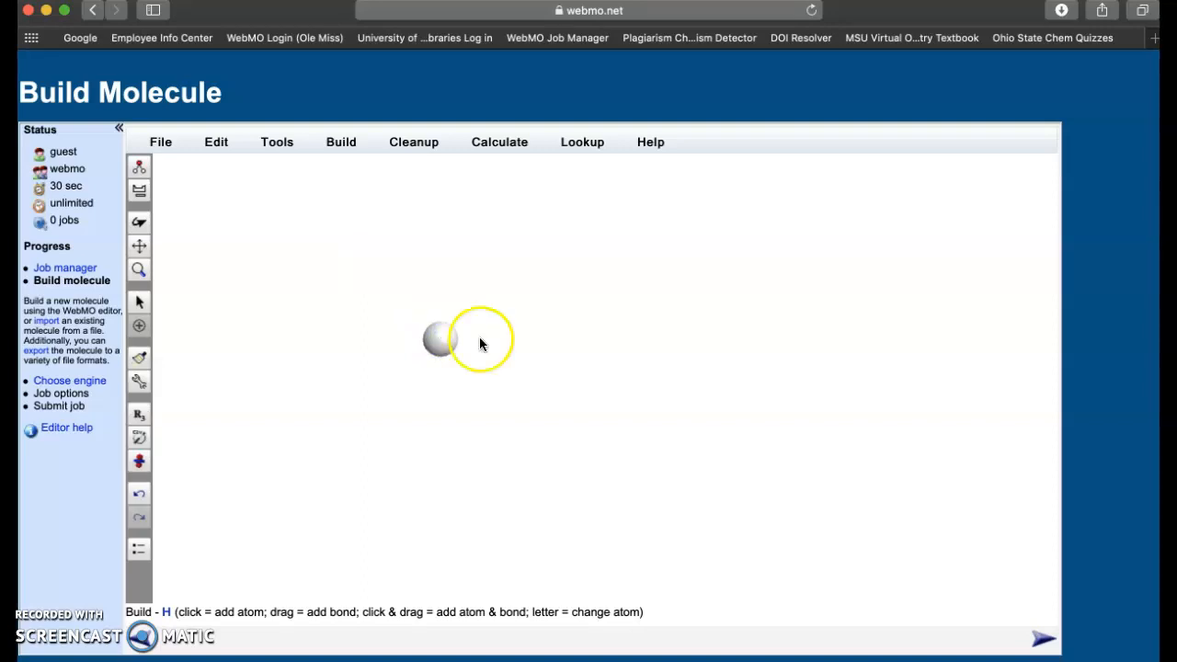
click(600, 338)
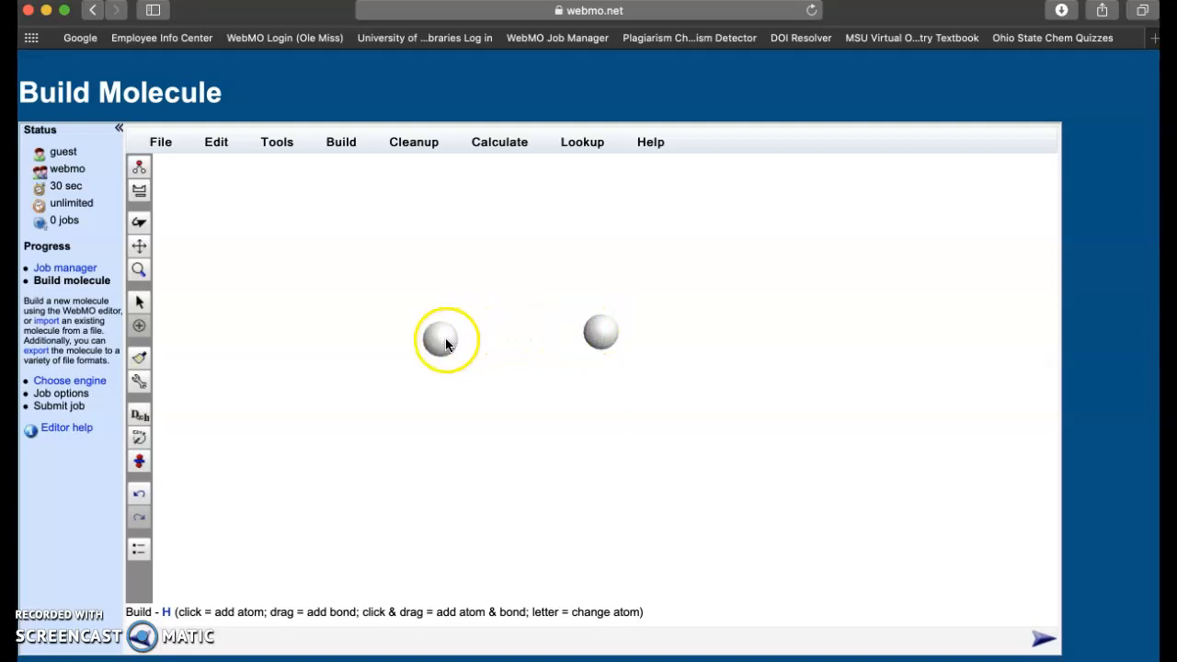
drag(446, 344, 604, 341)
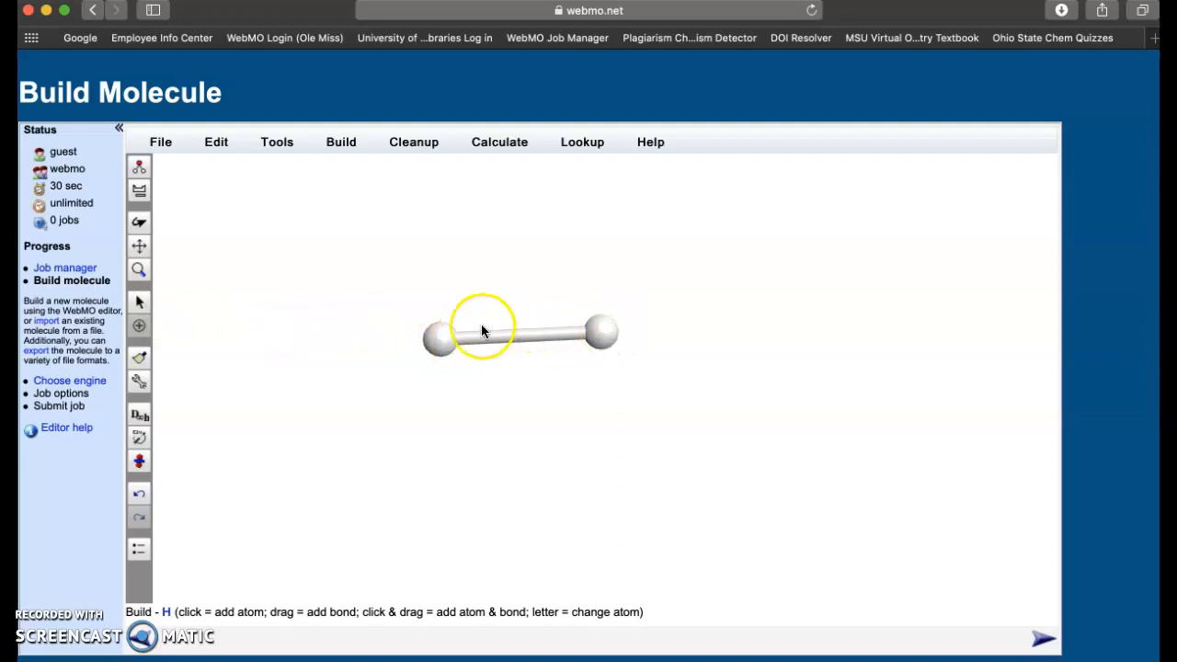
click(136, 304)
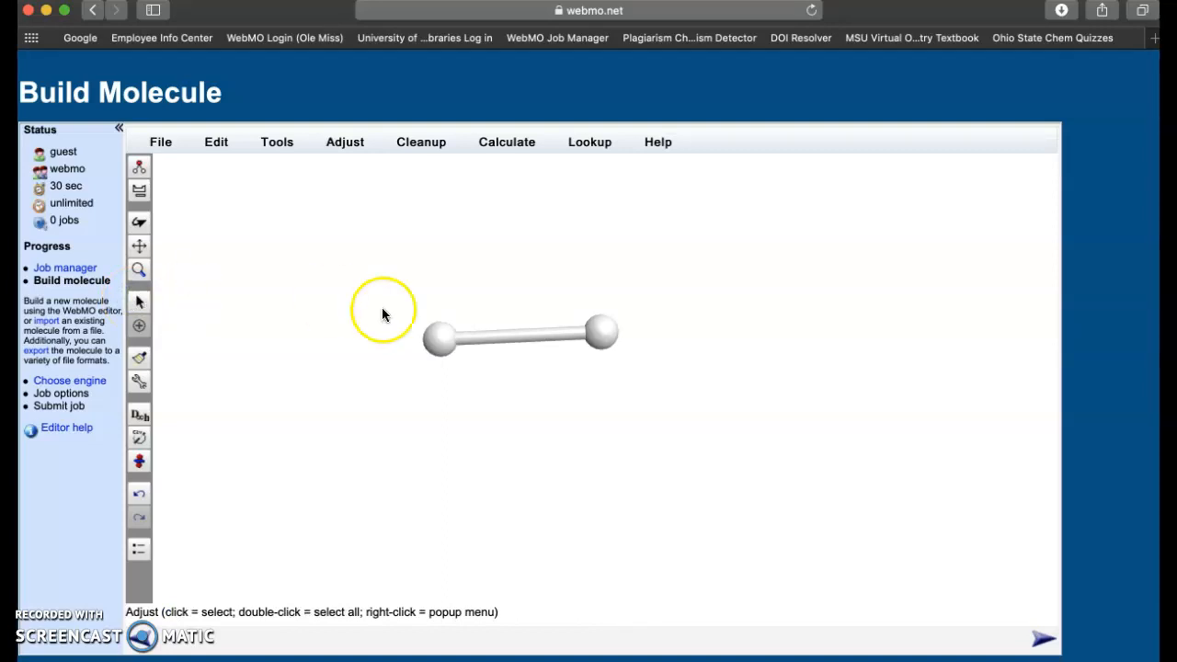
- Select both H atoms and shorten their bond from 1.457 Å to 1.0 Å
click(438, 340)
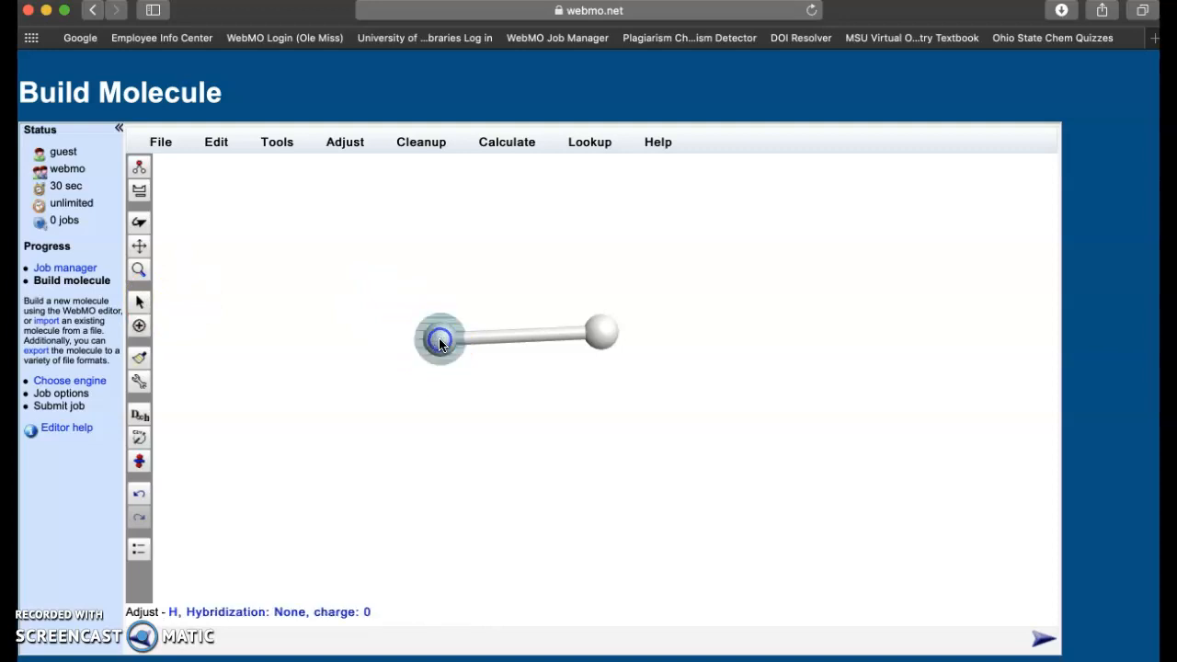
click(604, 335)
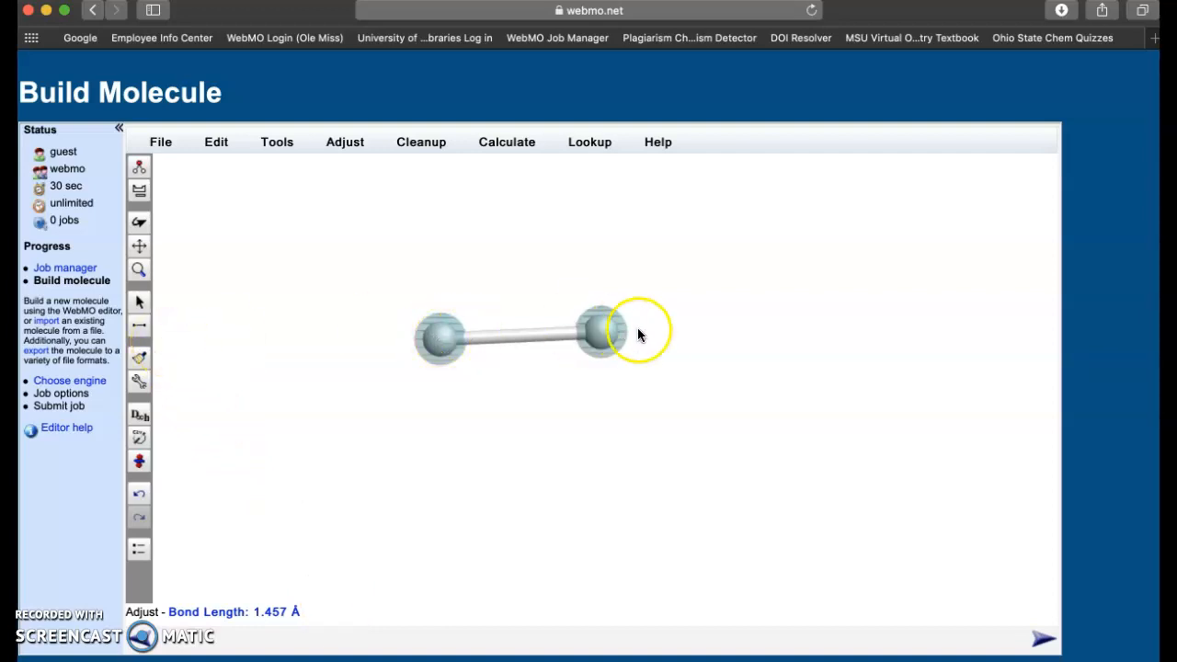
click(141, 336)
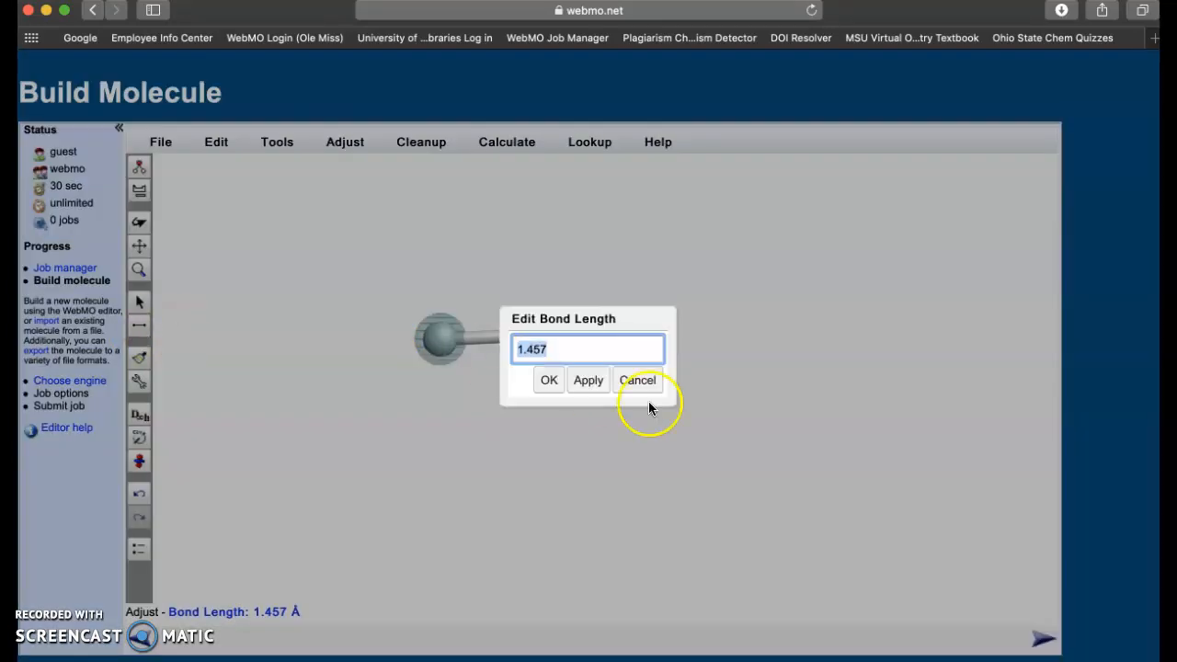
drag(641, 318, 898, 230)
text(1.0)
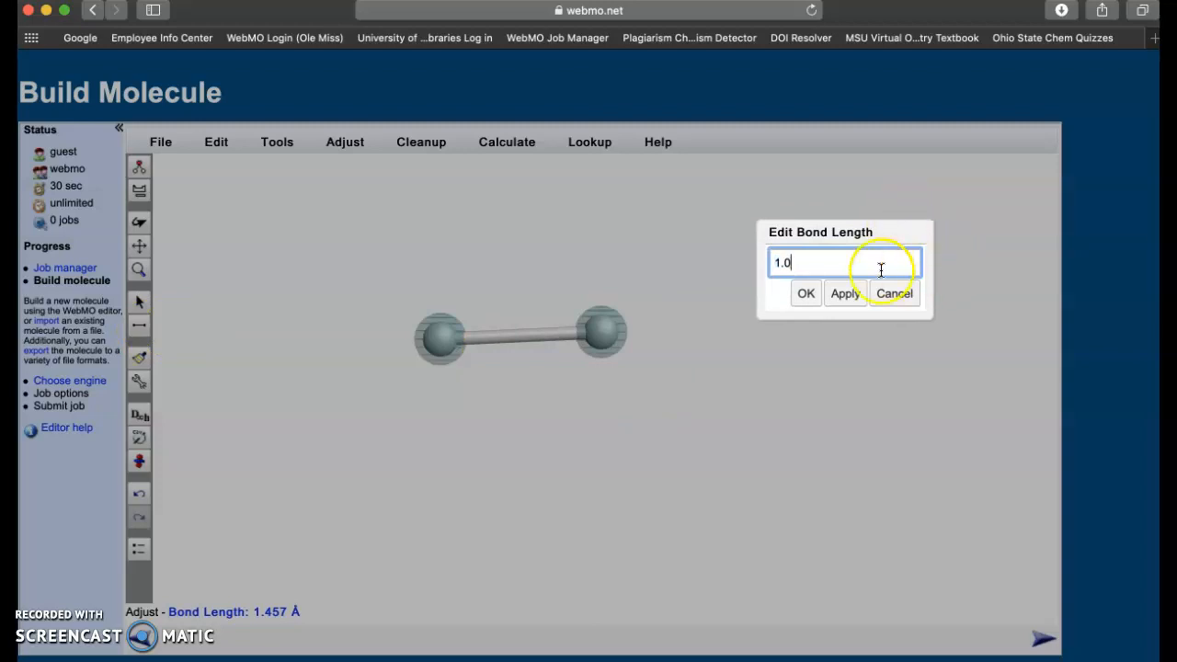
click(845, 300)
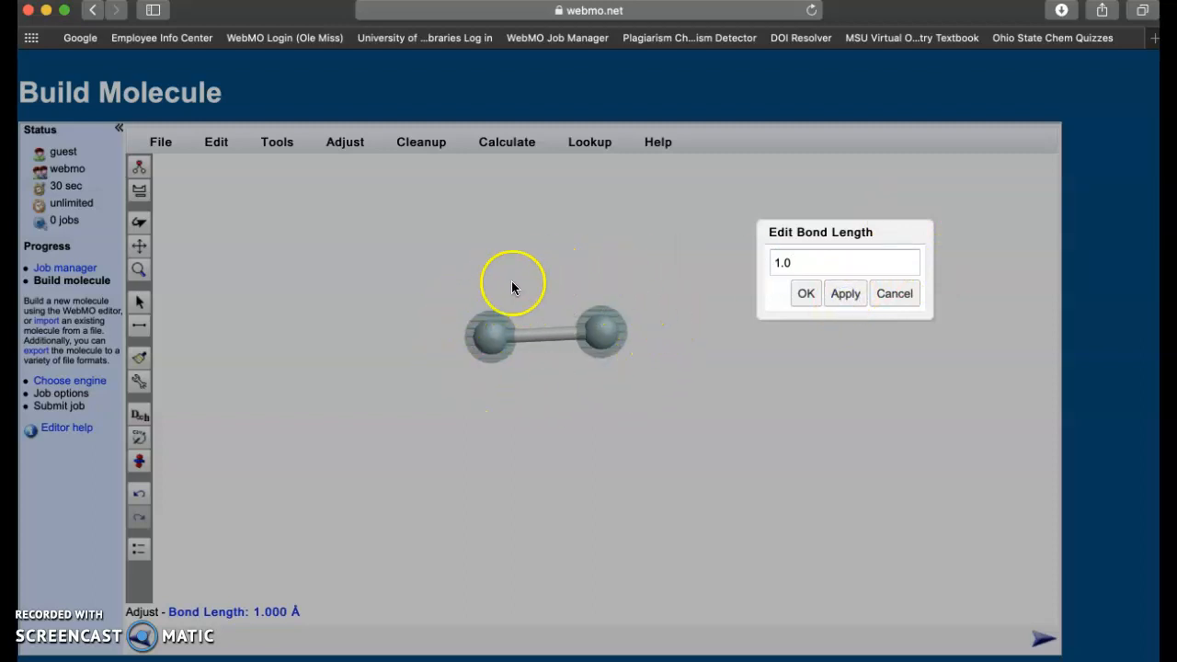
click(813, 295)
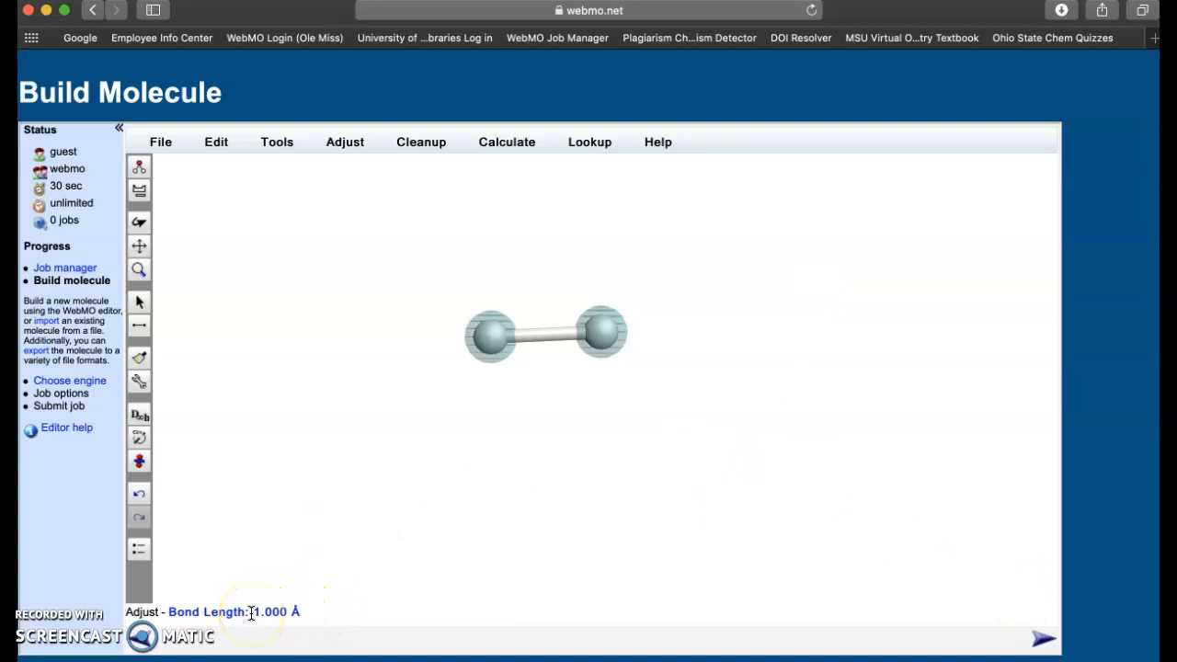
- Continue from the builder, keeping Mopac as the engine, to the Mopac job options
click(1043, 642)
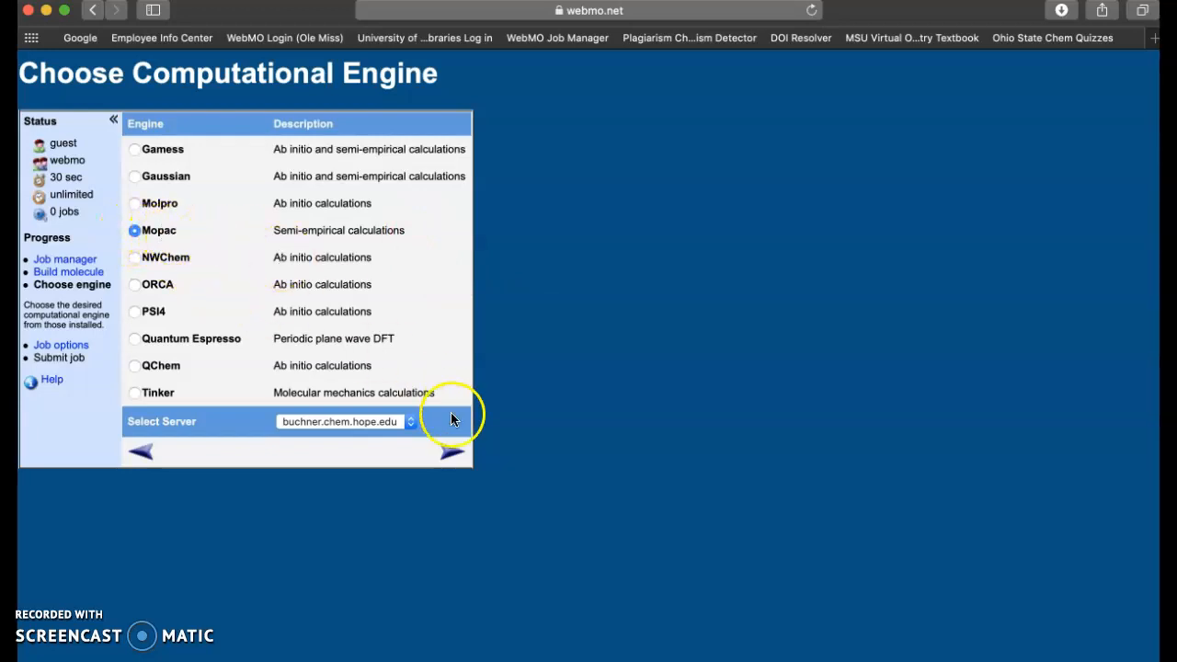
click(451, 453)
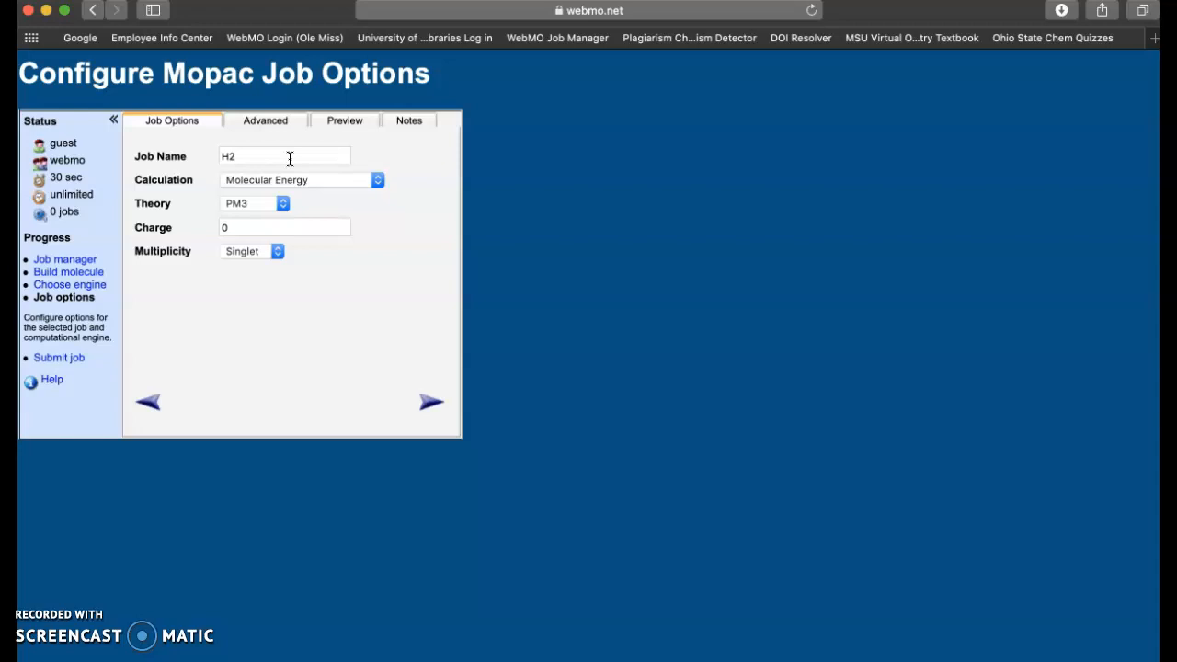
- Name the job 'H2 - 1.0 A' plus the user's initials, choose PM7 theory, and submit
click(290, 158)
click(285, 155)
text(-)
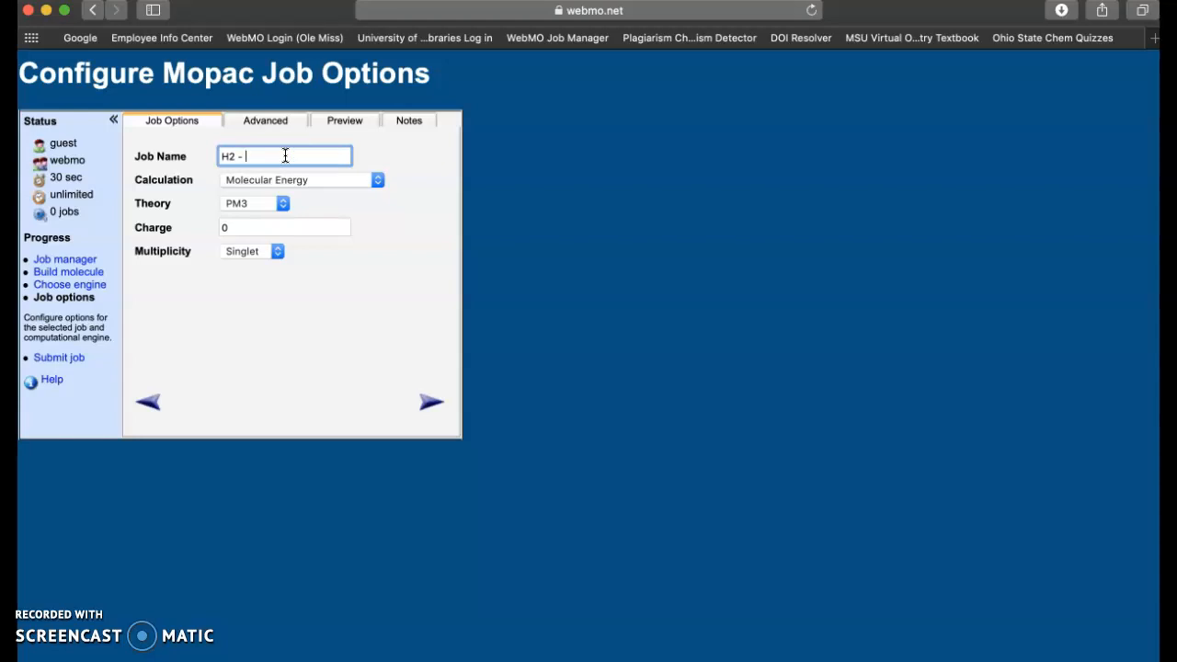
text(1.0 A - JMC)
click(283, 203)
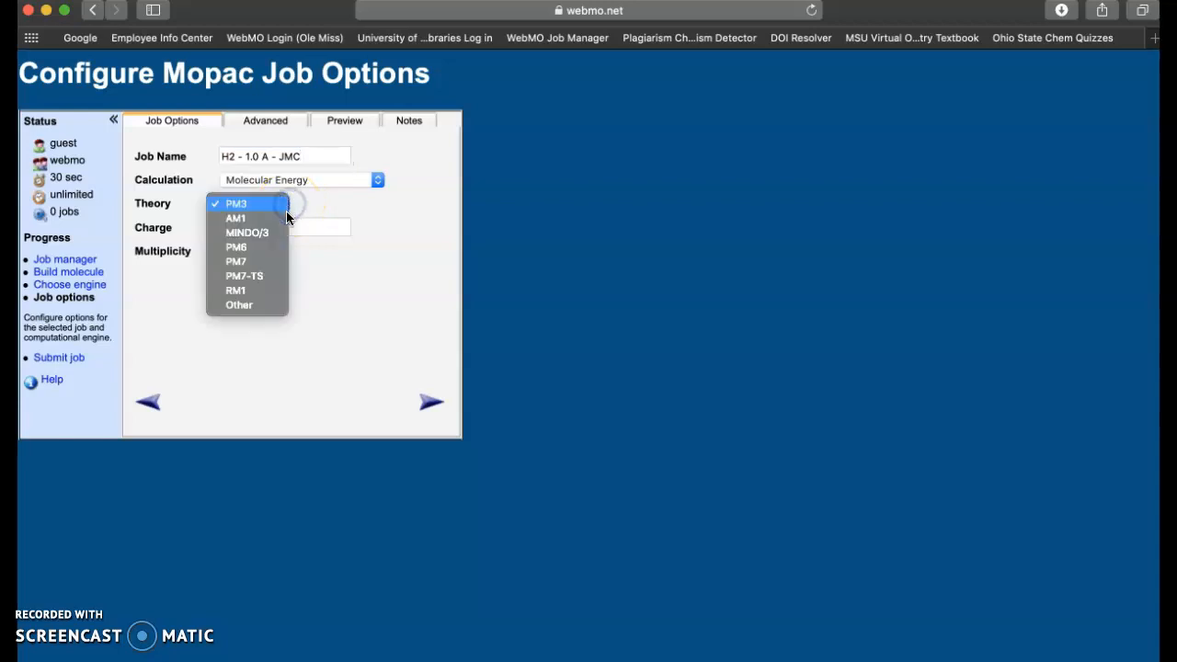
click(277, 263)
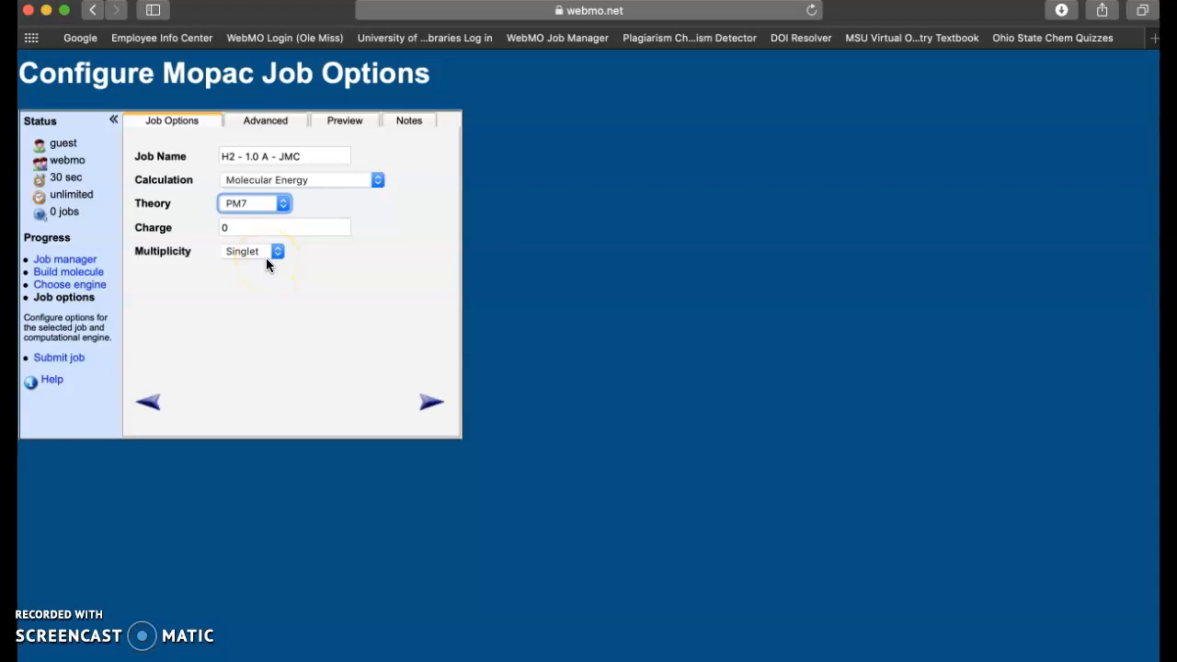
click(427, 406)
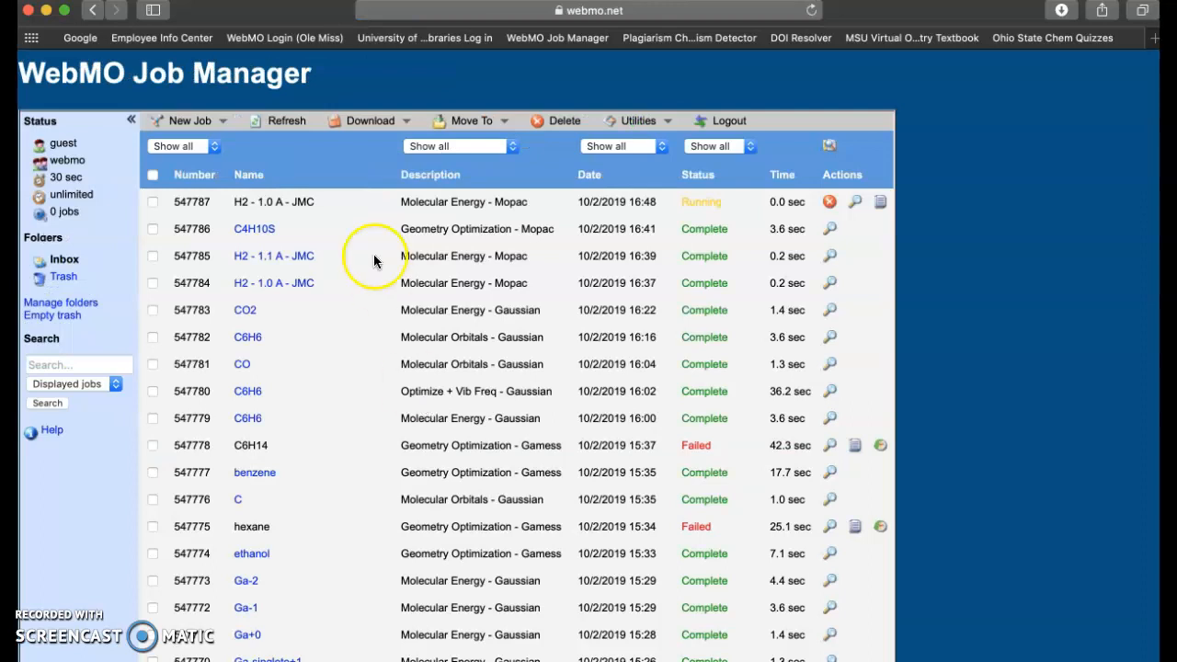
- Refresh the job list until complete, then open the 'H2 - 1.0 A' job's results
click(280, 129)
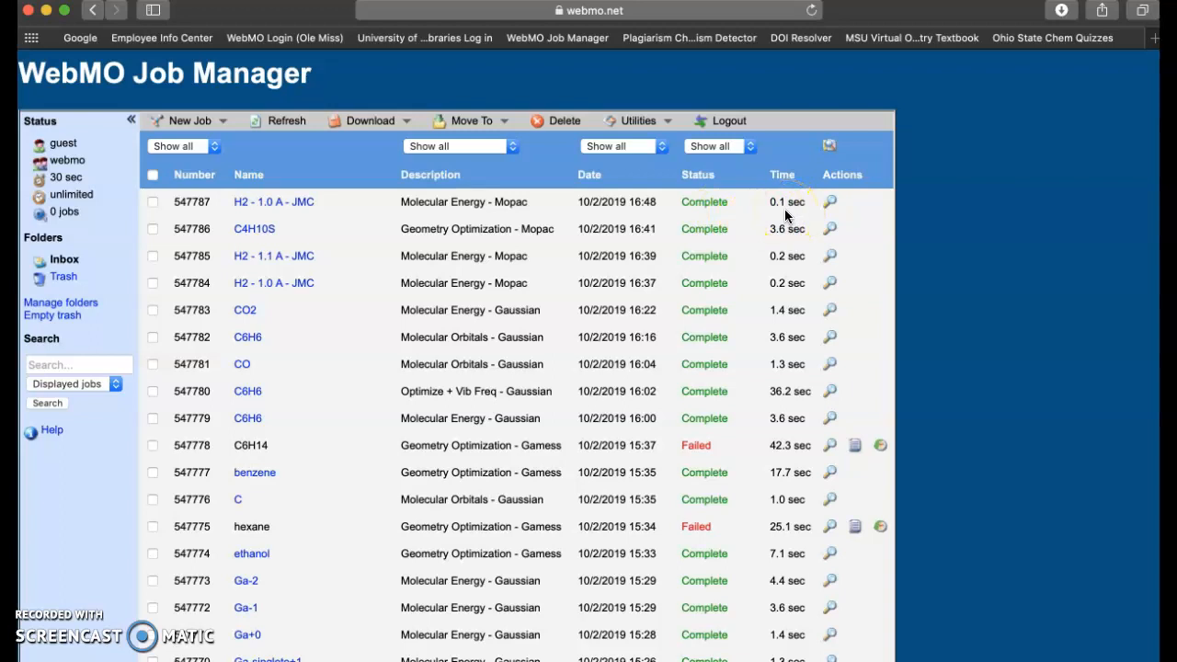
click(309, 204)
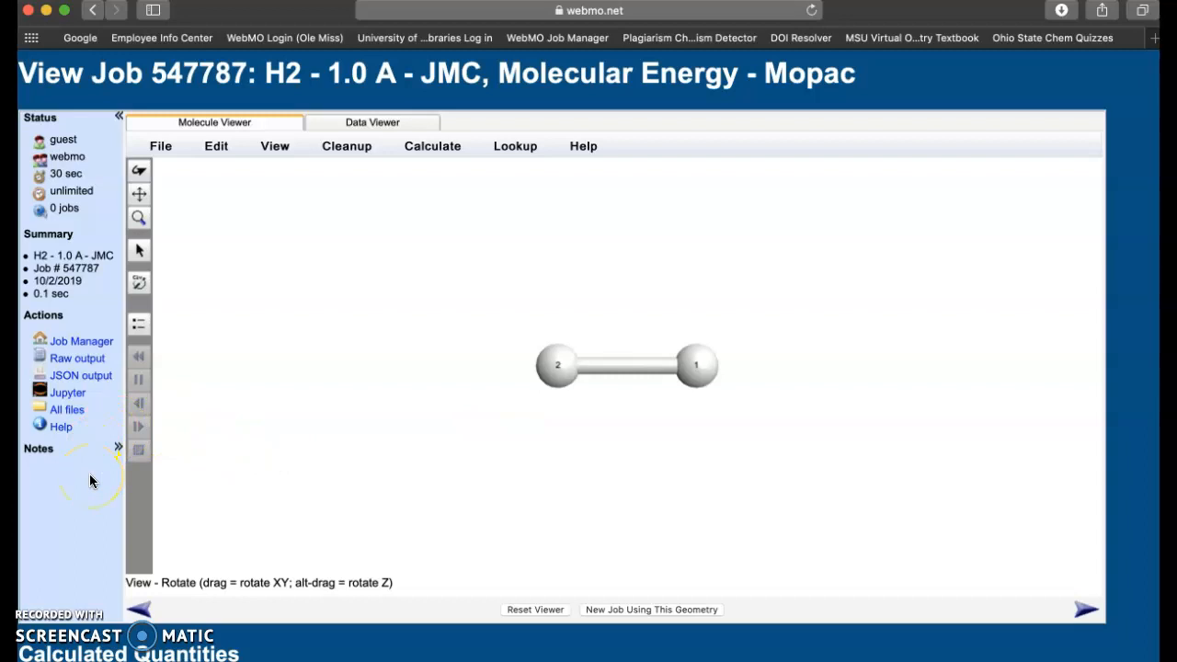
scroll(89, 474, down, 3)
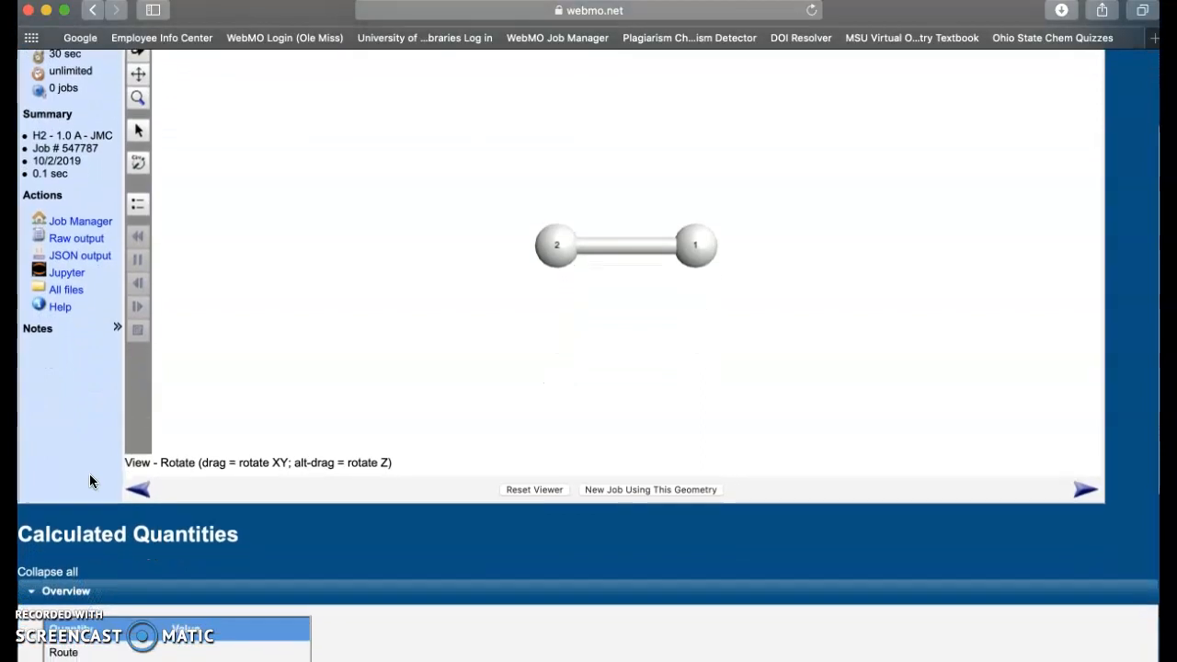
scroll(89, 474, down, 5)
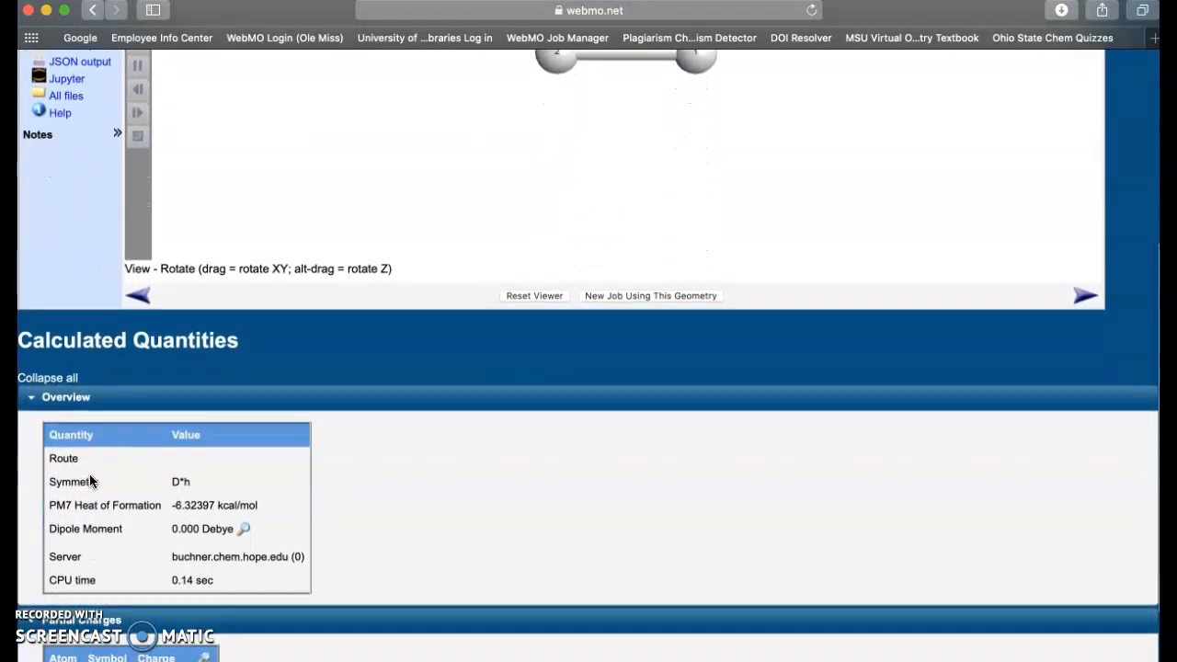
click(90, 488)
drag(90, 488, 263, 495)
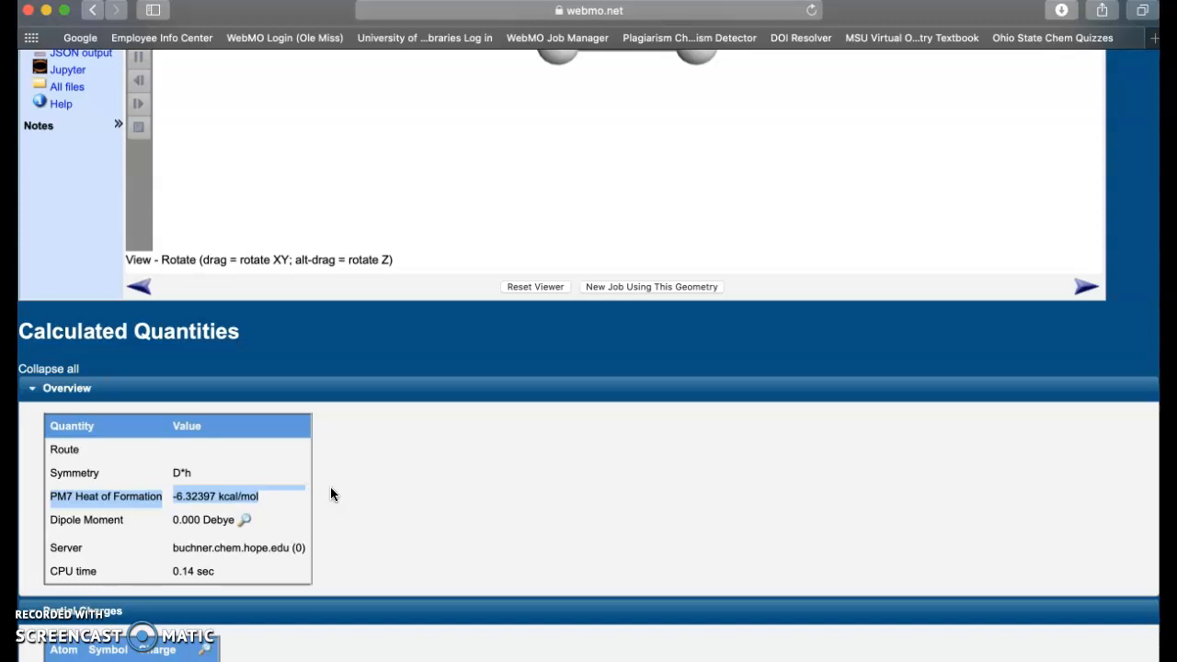
click(178, 450)
scroll(126, 419, up, 1)
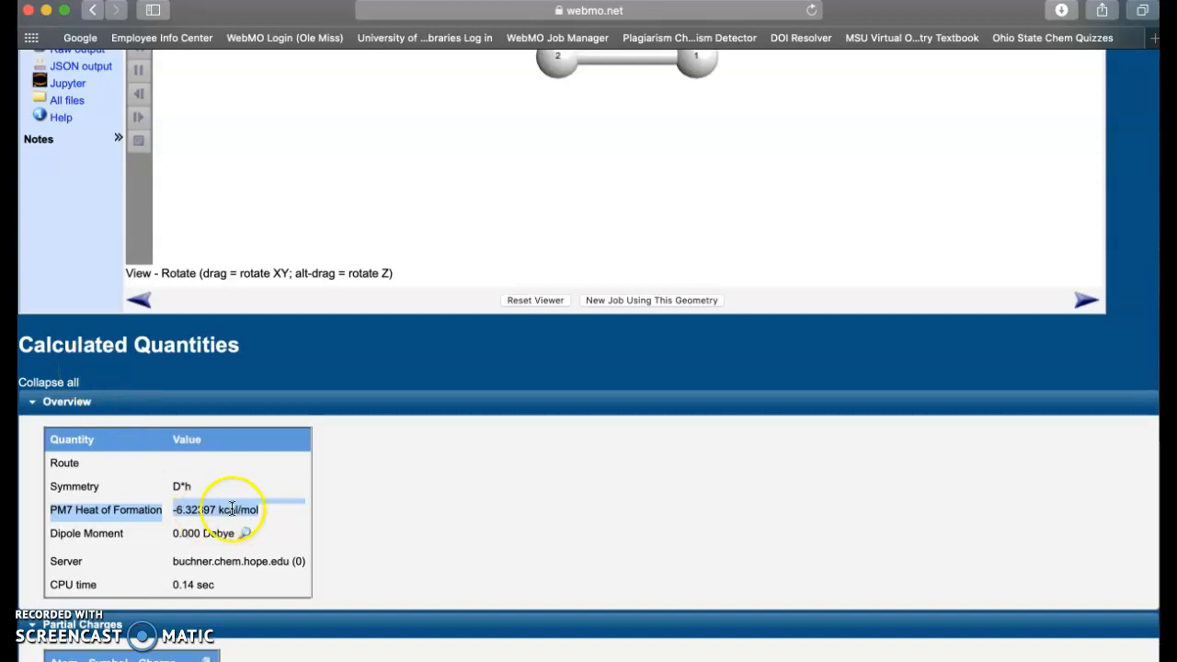
scroll(137, 376, up, 5)
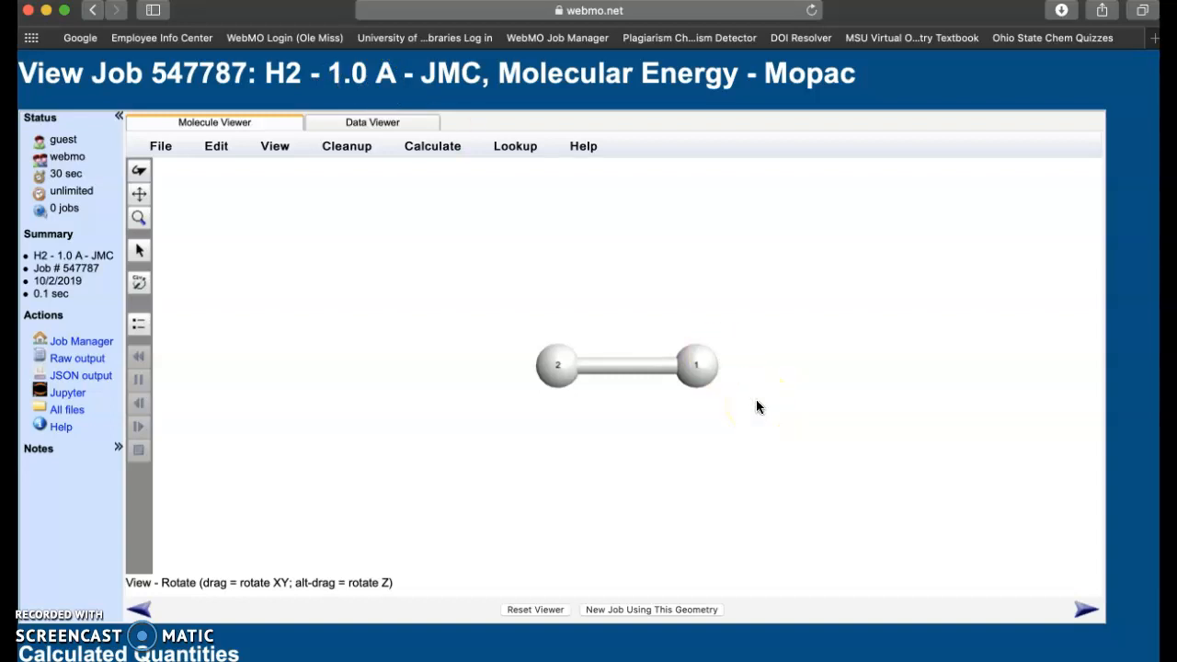
- Start a new job from this H2 geometry and select both H atoms to show the 1.000 Å bond
click(625, 612)
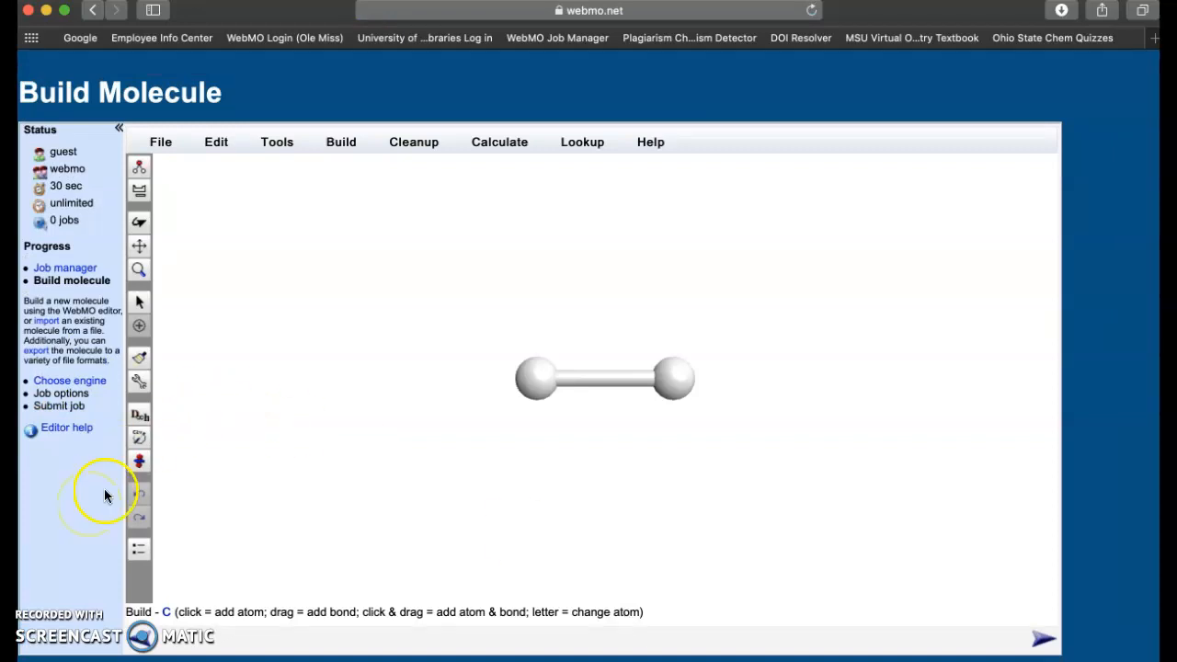
click(139, 302)
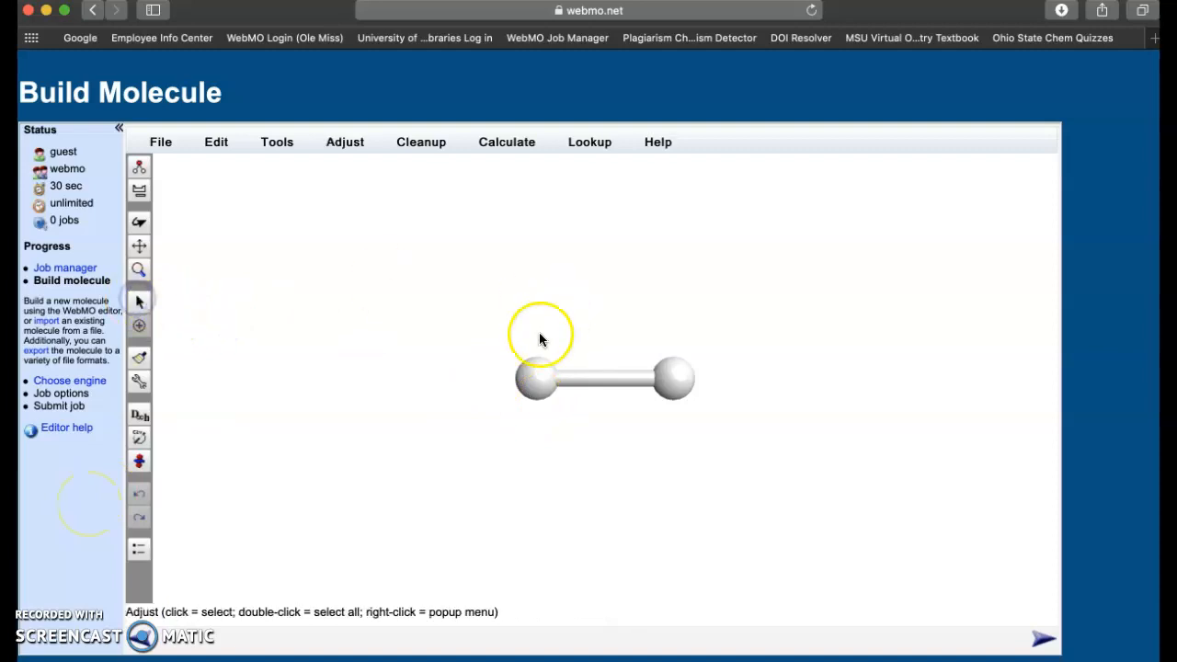
click(538, 379)
click(669, 376)
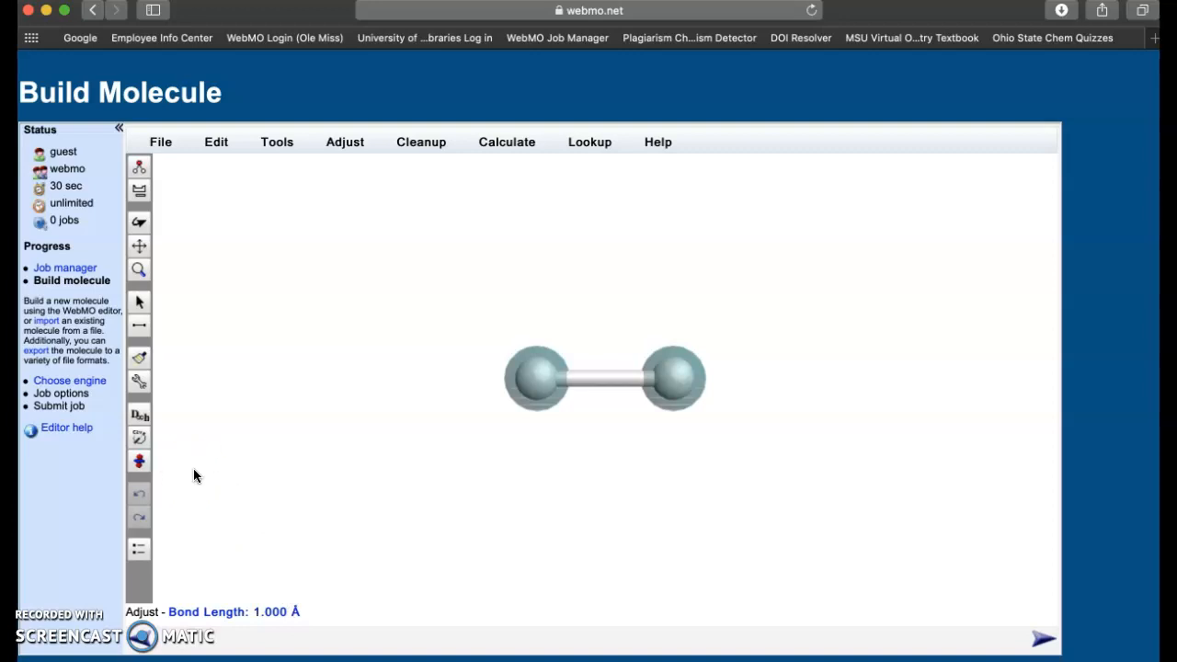
- Lengthen the H–H bond to 1.1 Å and continue to the engine page with Mopac selected
click(140, 333)
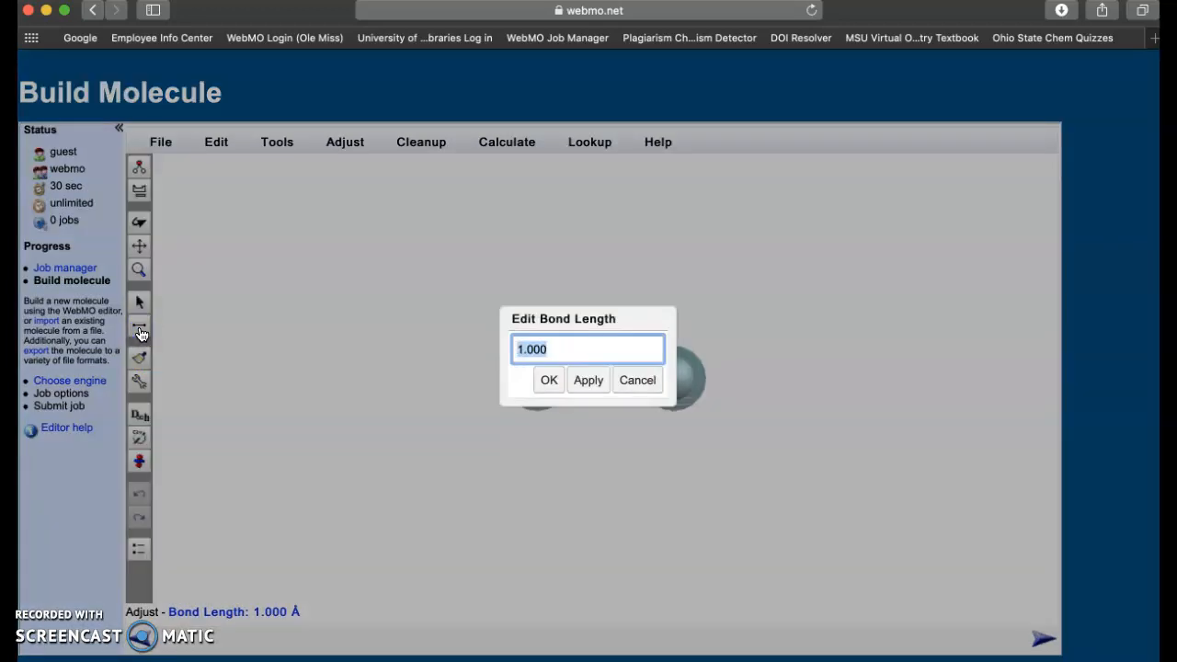
drag(620, 317, 851, 249)
text(1.1)
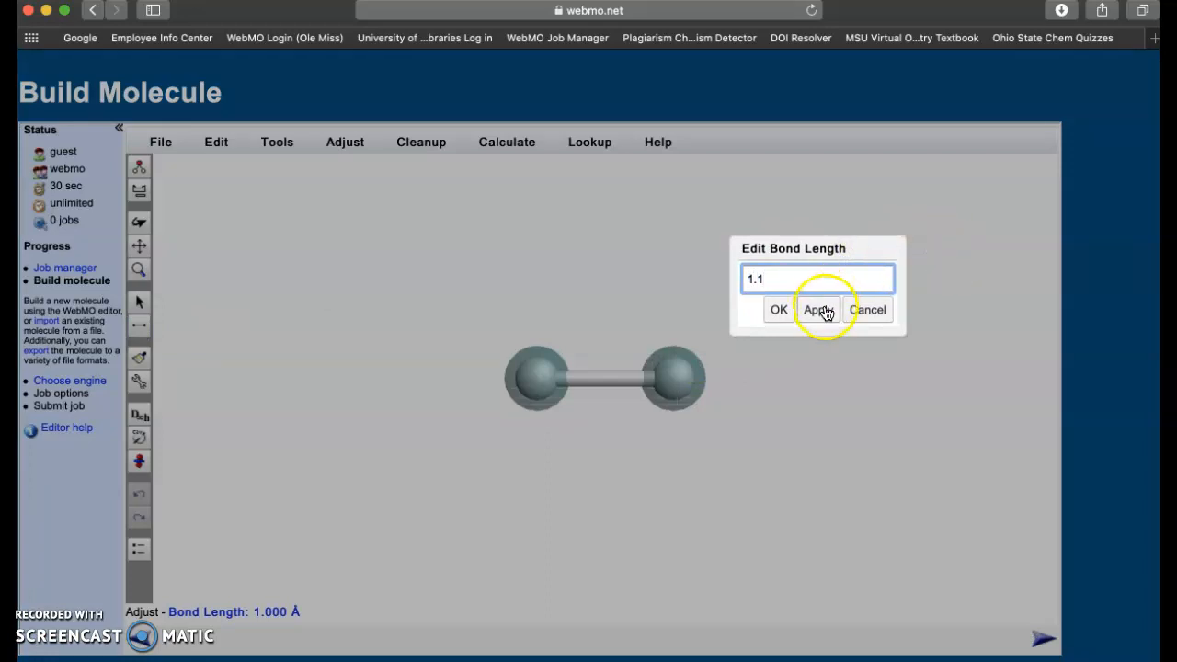
click(819, 310)
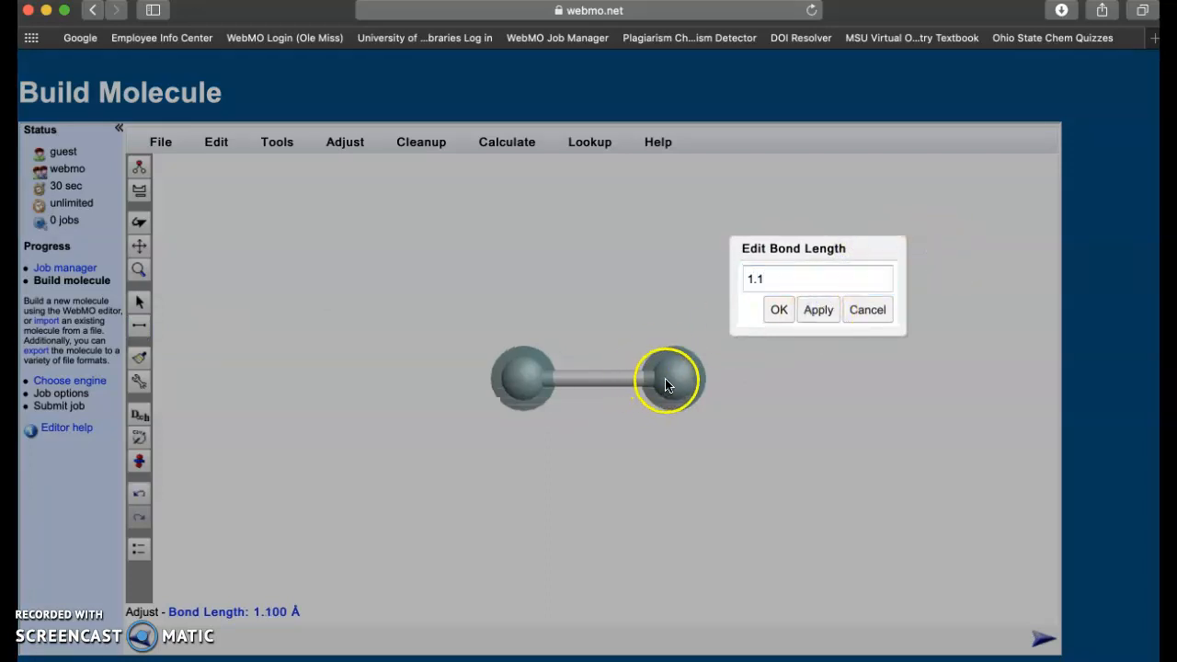
click(777, 311)
click(1045, 644)
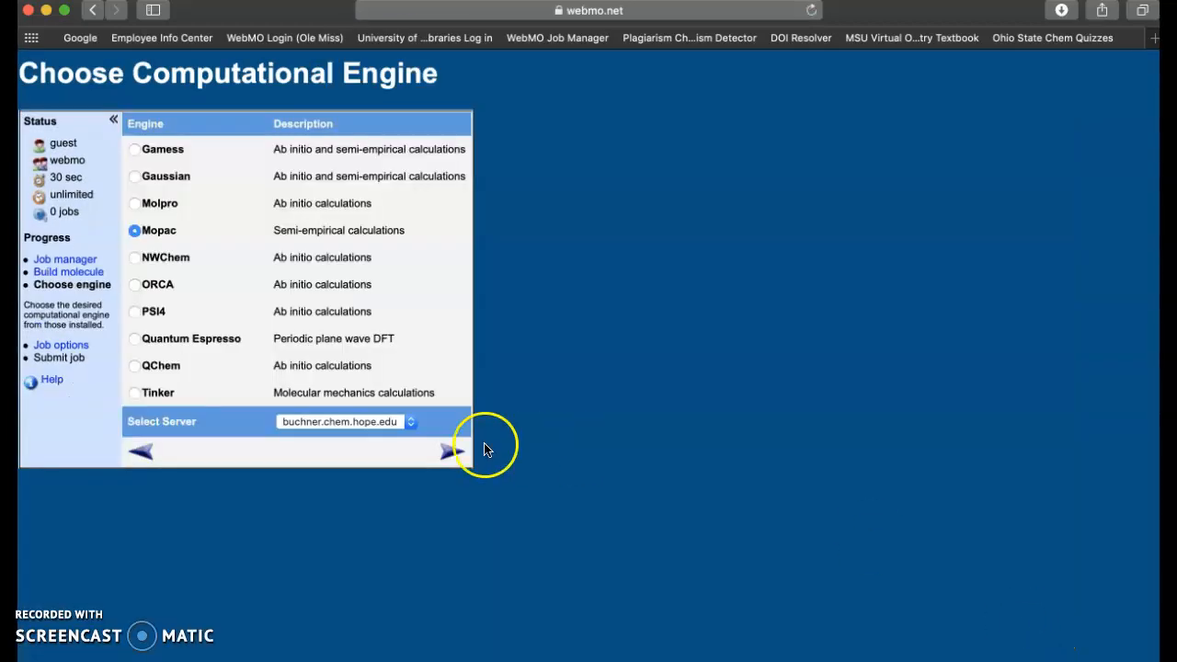
- Rename the Mopac PM7 Molecular Energy job to 'H2 - 1.1 A - JMC' and submit it
click(450, 452)
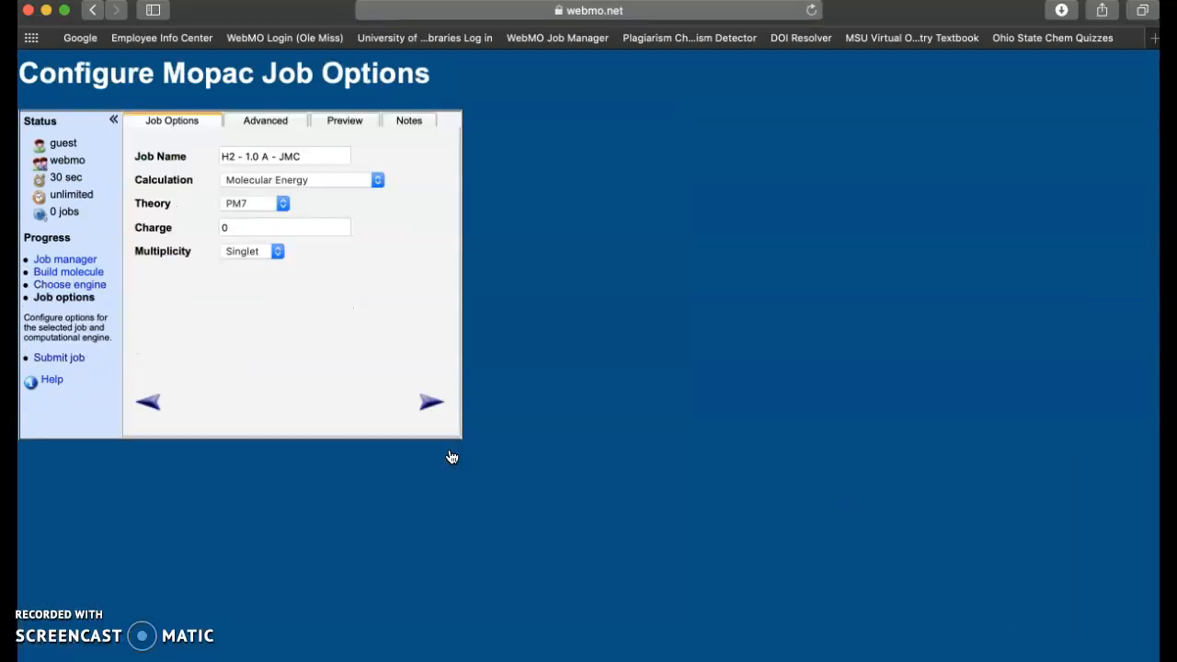
click(254, 158)
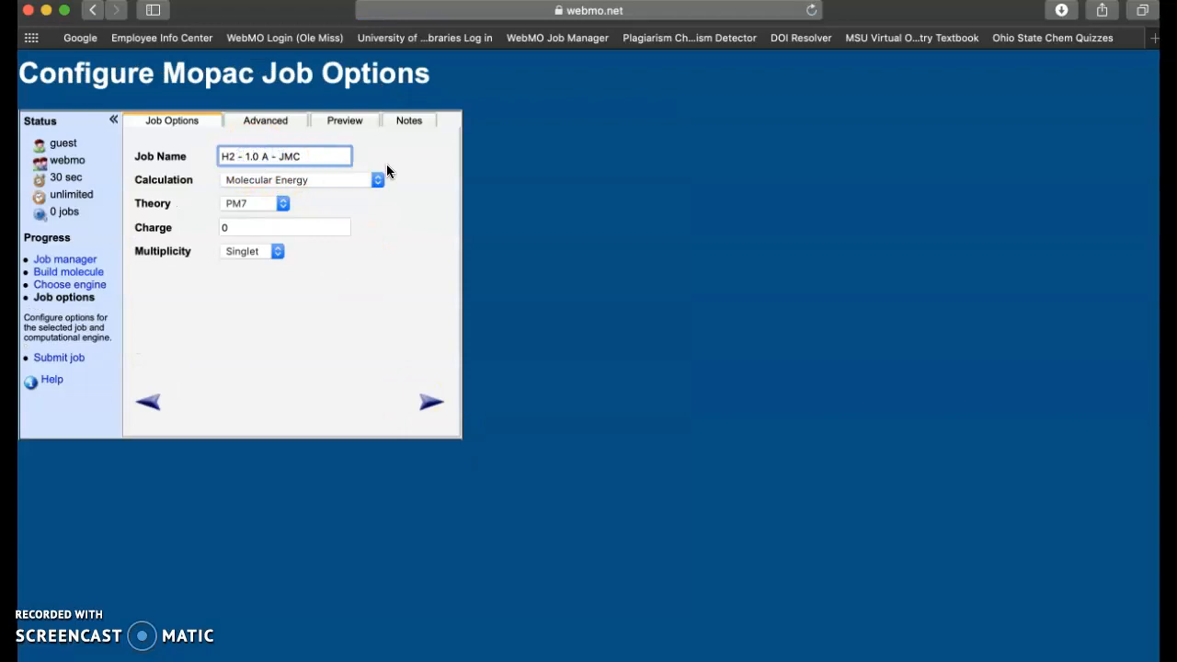
key(BackSpace)
text(1)
click(269, 203)
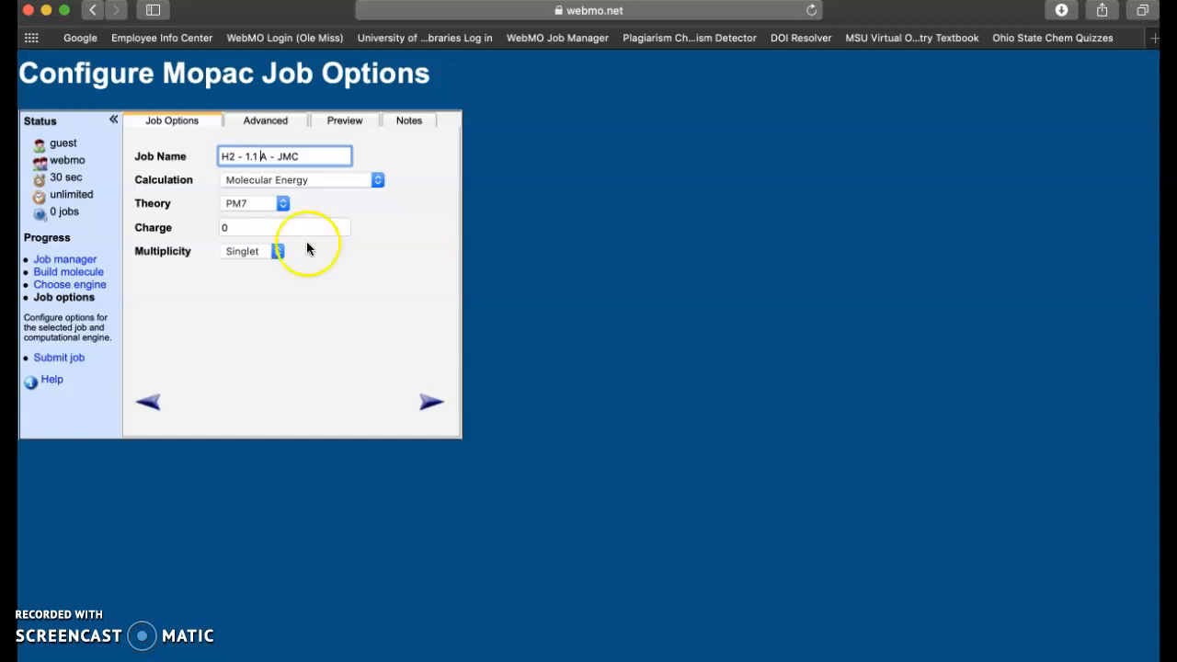
click(432, 406)
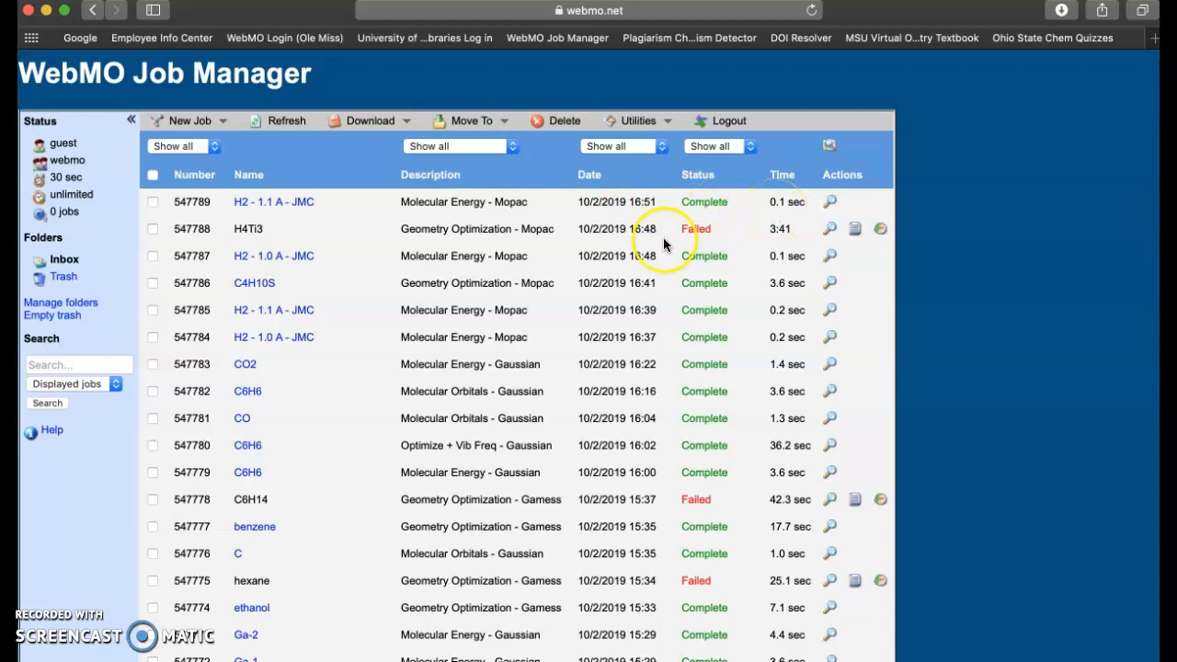
- Open the H2 - 1.1 A - JMC results and read the PM7 heat of formation, 12.01136 kcal/mol
click(302, 202)
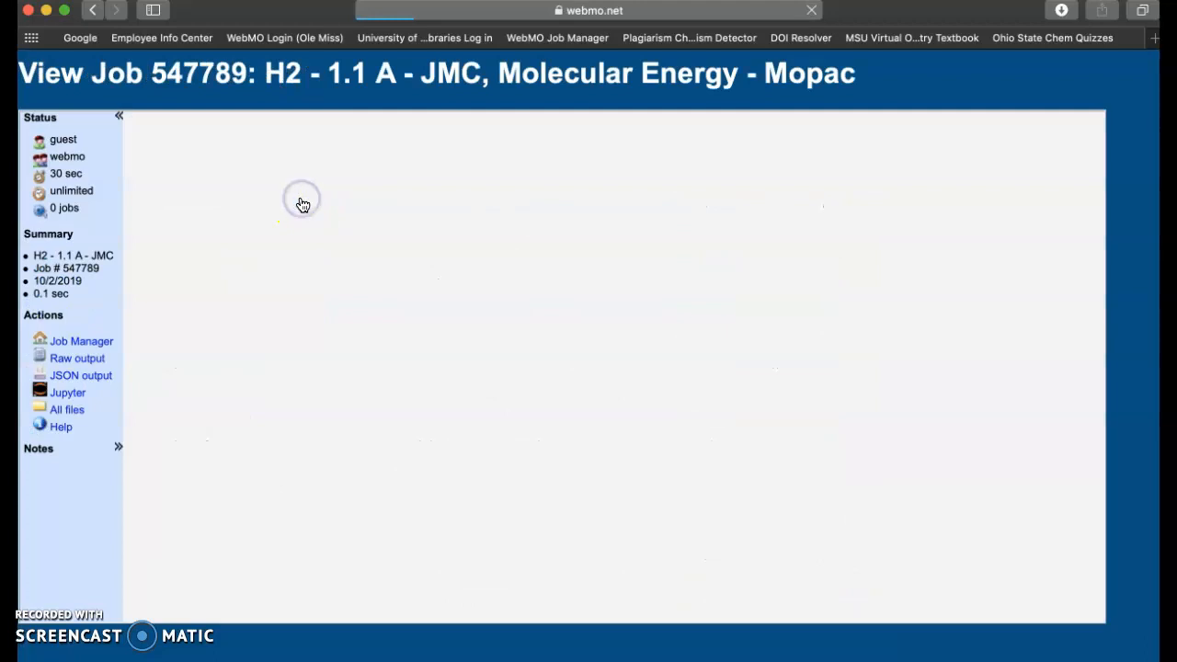
scroll(76, 550, down, 2)
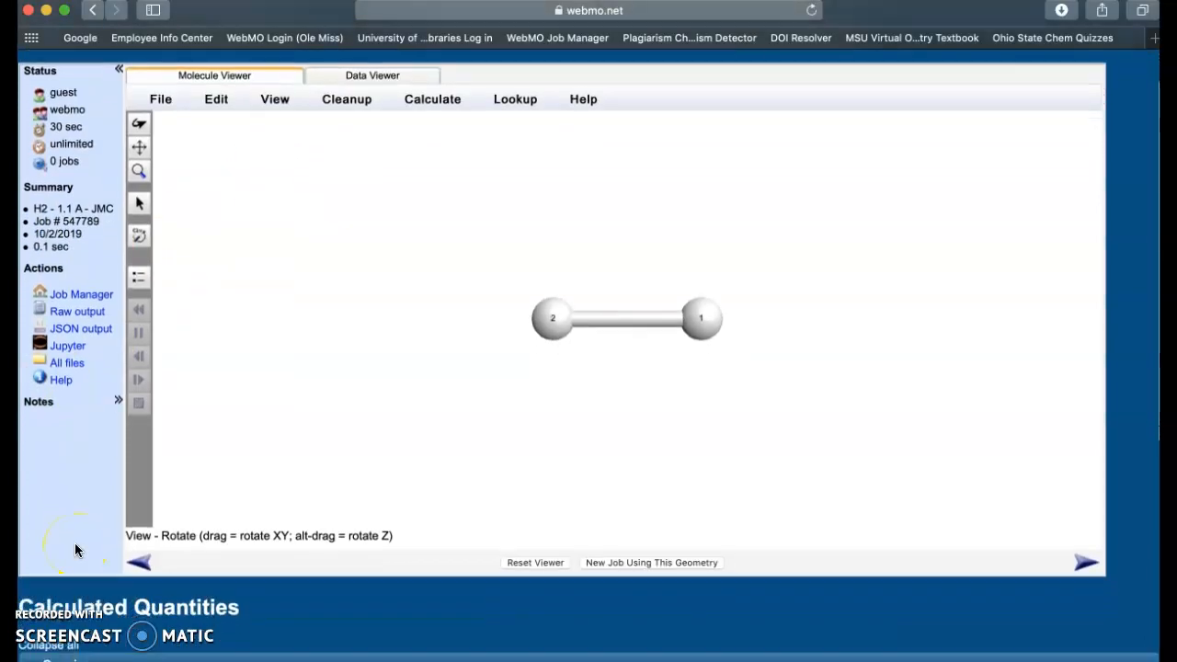
scroll(76, 550, up, 2)
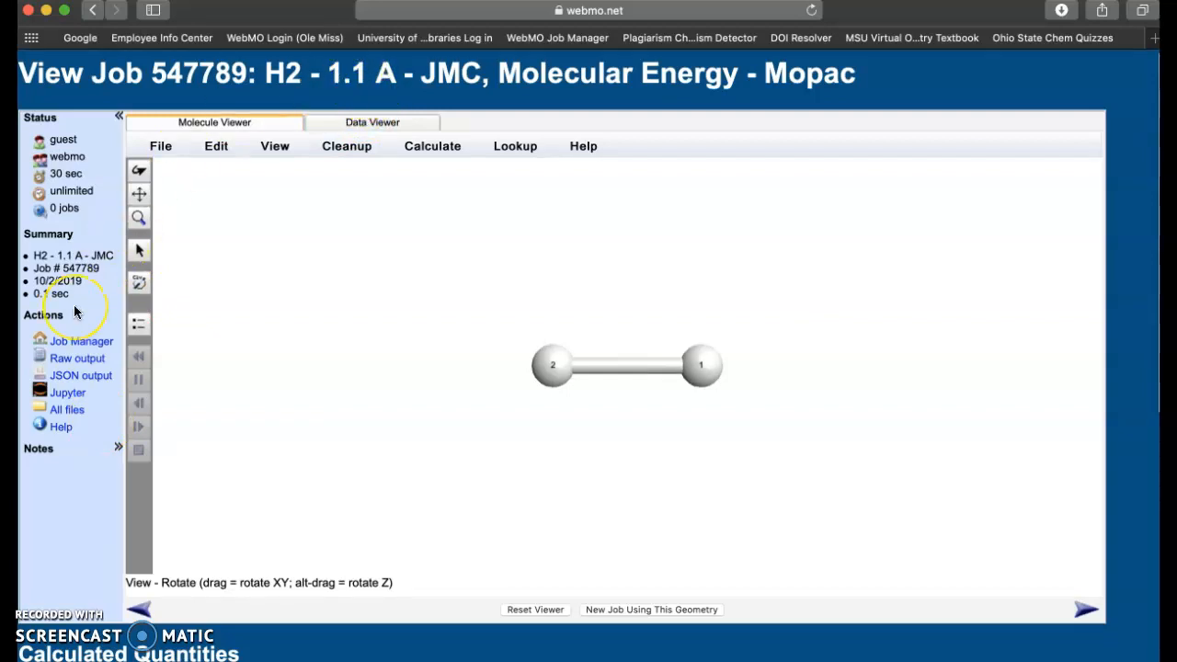
scroll(73, 313, down, 5)
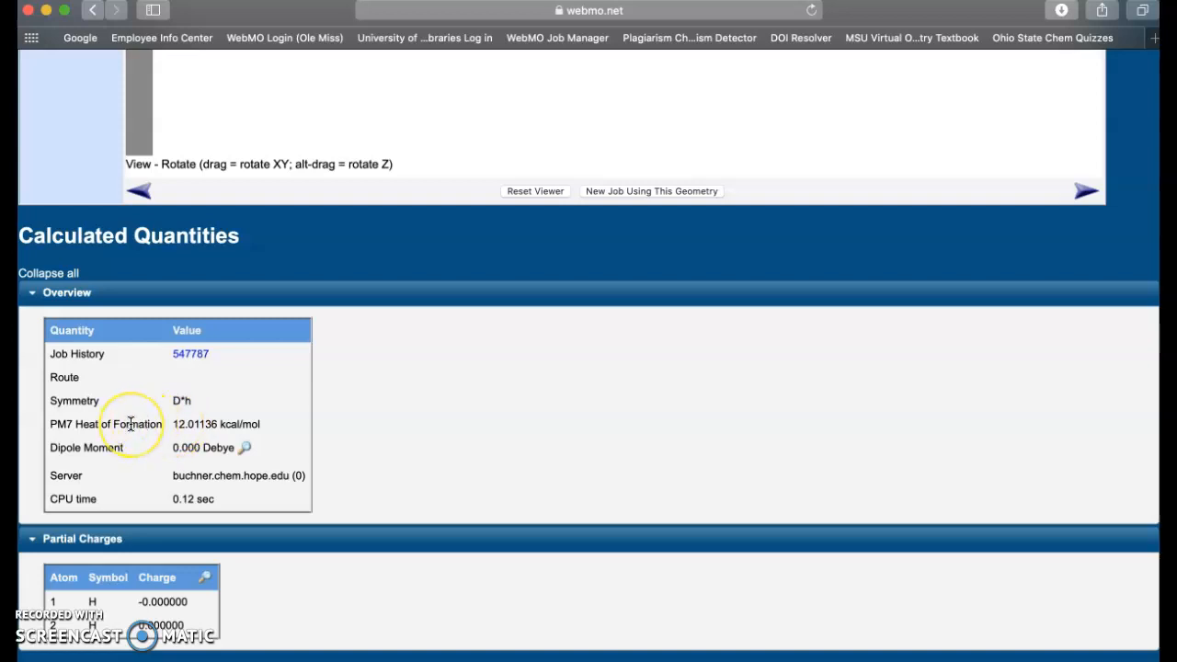
scroll(131, 423, up, 5)
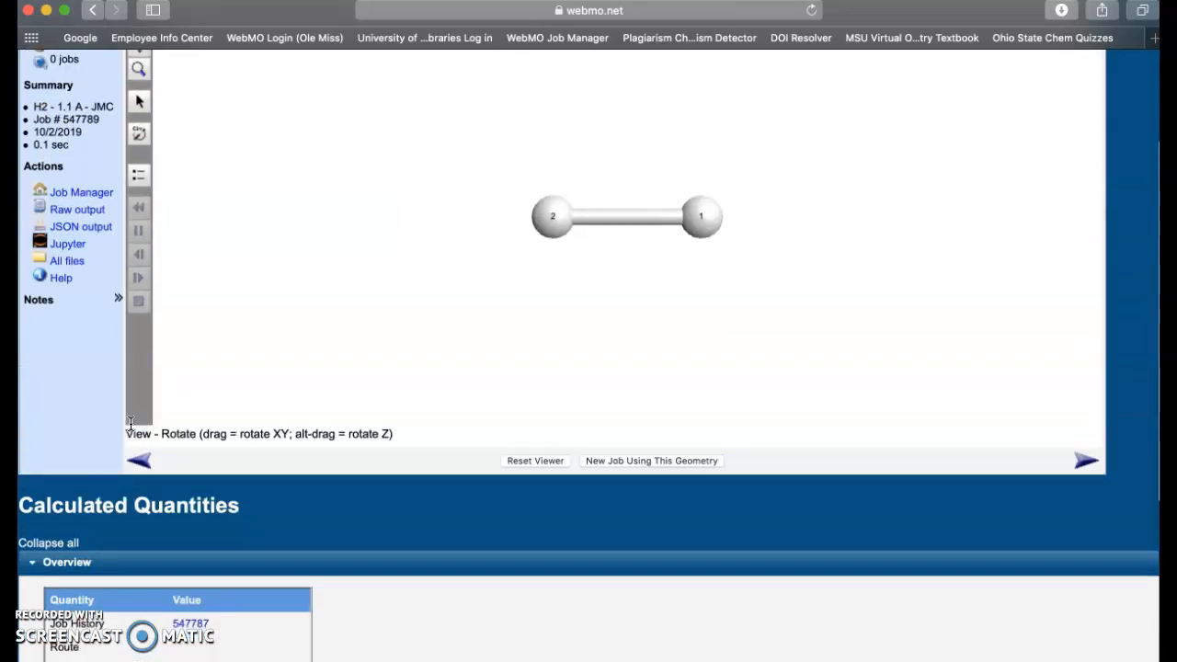
scroll(130, 423, down, 5)
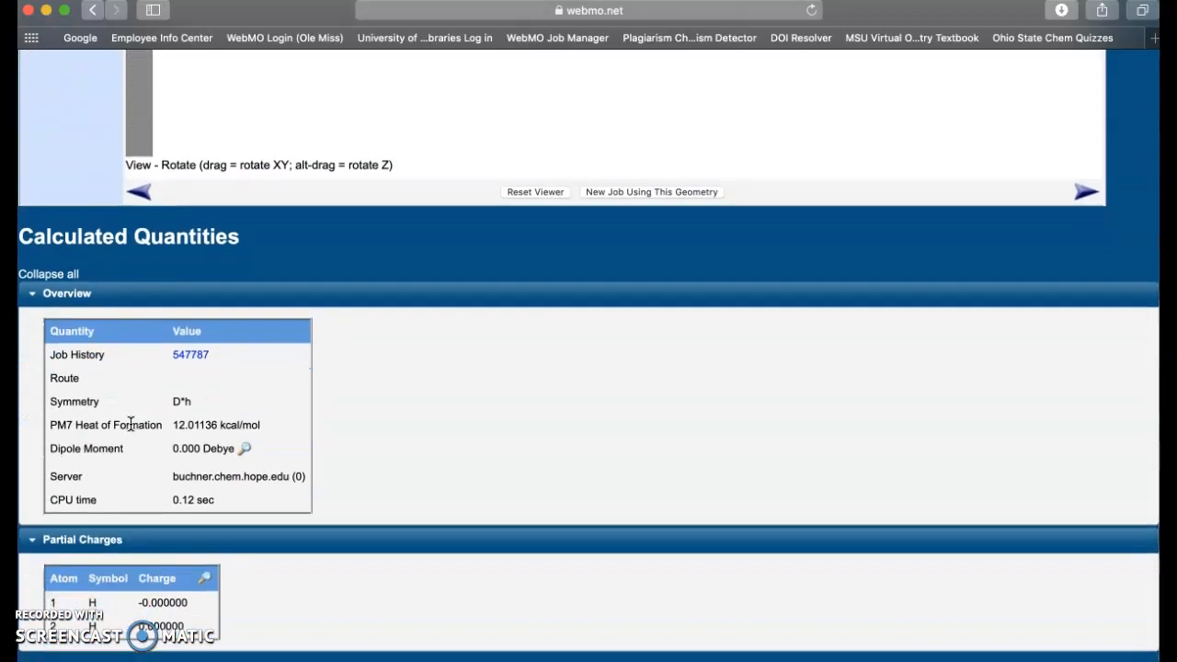
click(89, 328)
scroll(87, 328, up, 1)
click(90, 377)
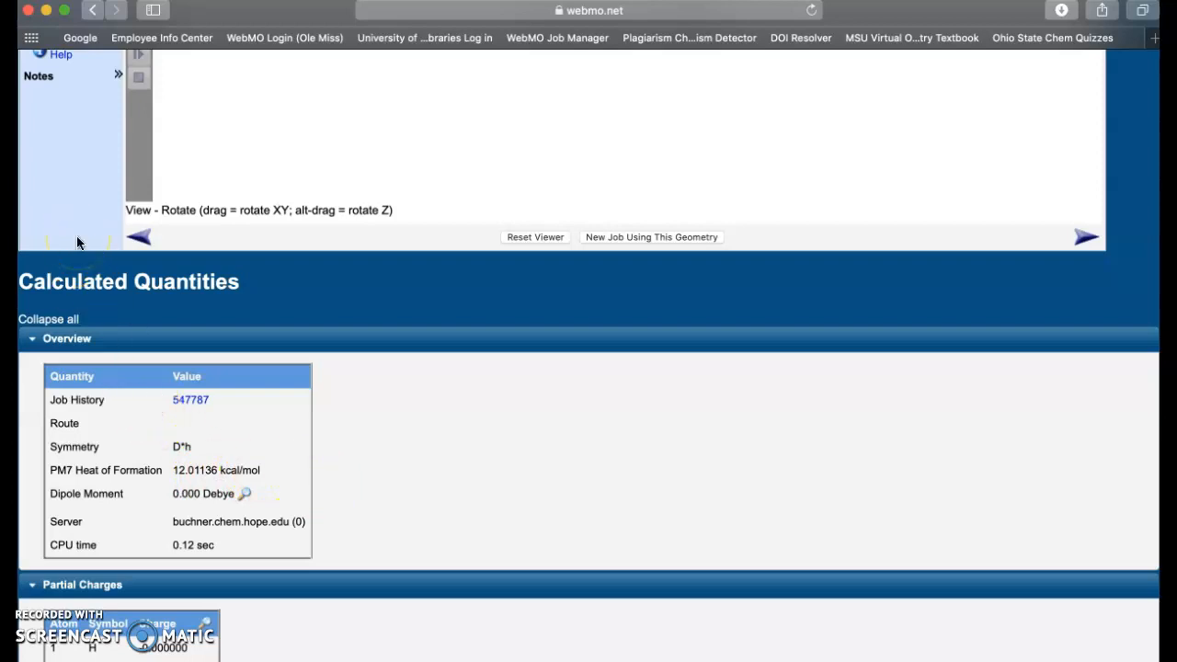
- Scroll back up to the top of the 1.1 Å job's View Job page
scroll(77, 242, up, 2)
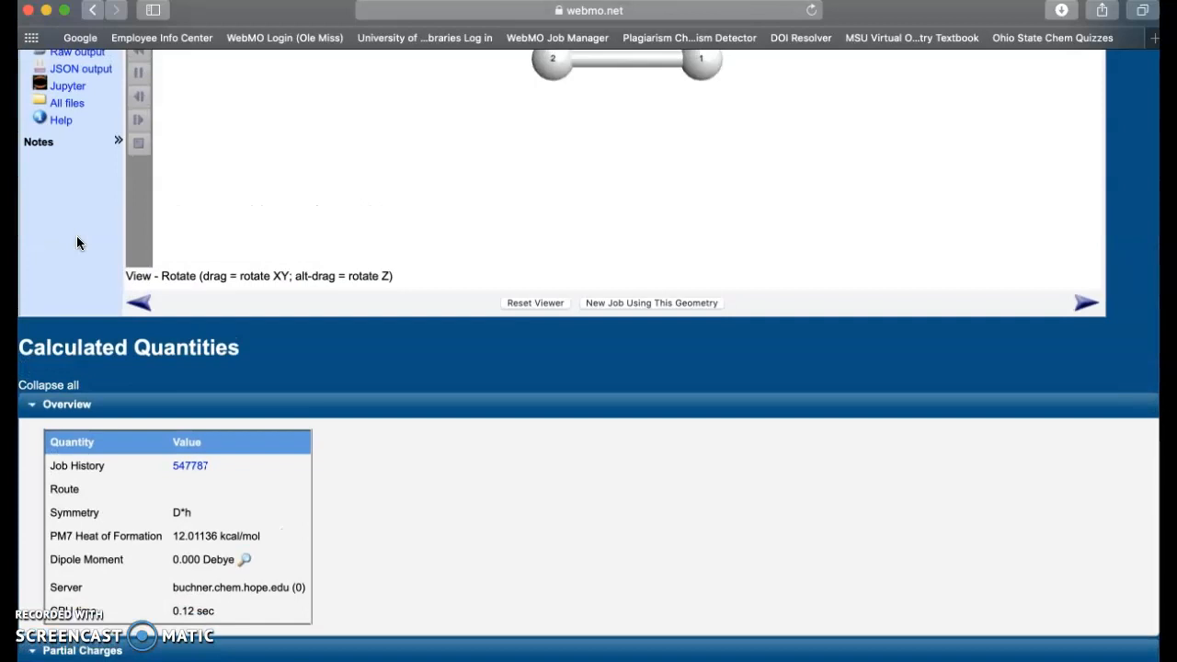
scroll(77, 241, up, 1)
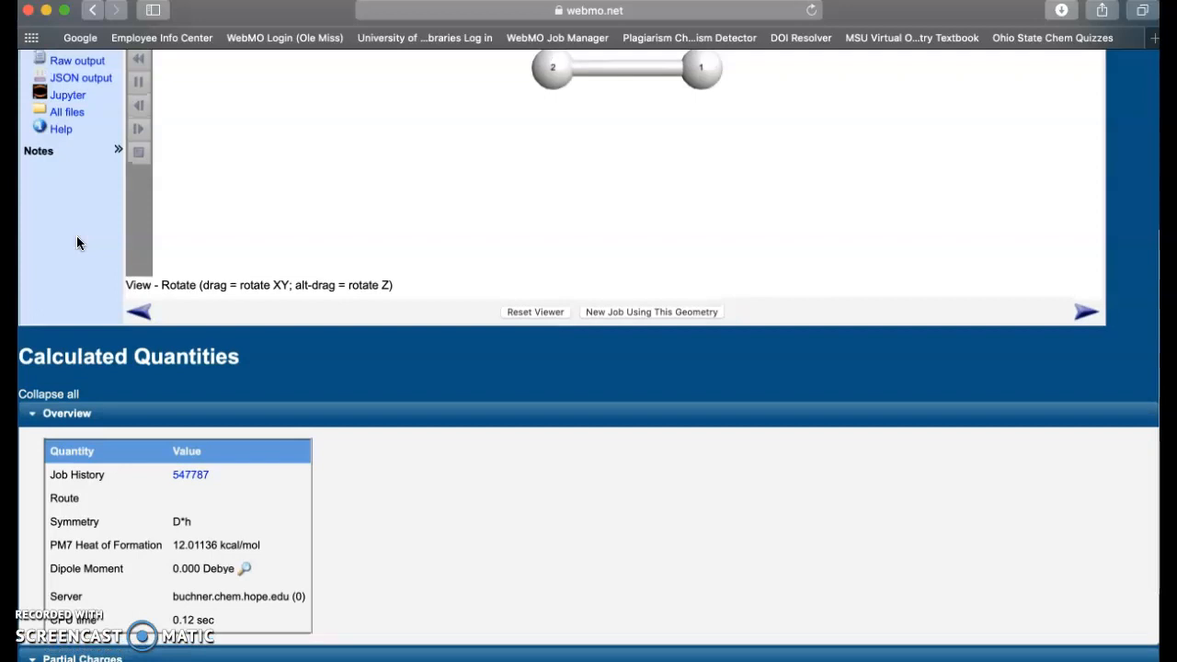
scroll(77, 242, up, 1)
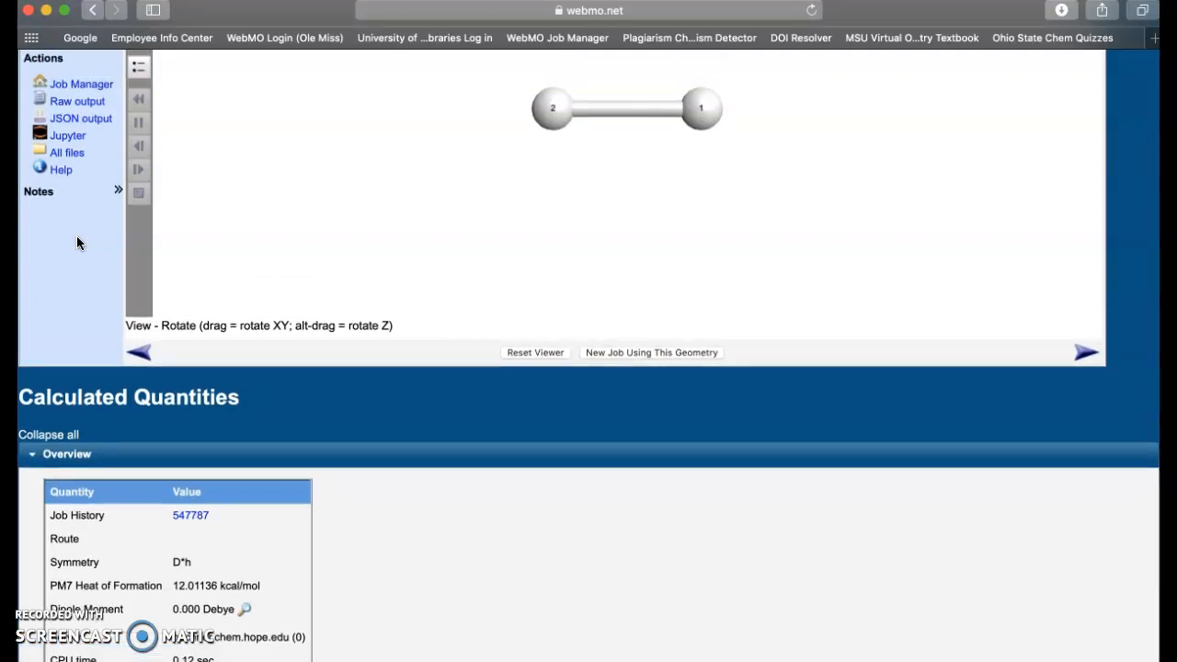
scroll(76, 241, up, 1)
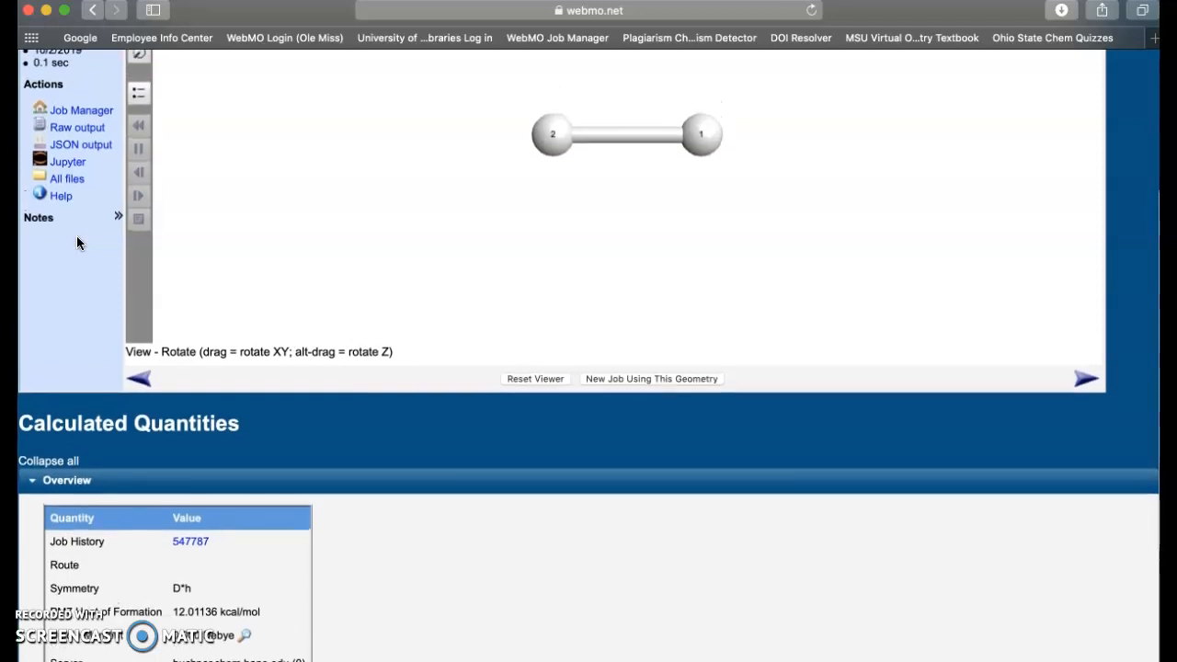
scroll(77, 237, up, 6)
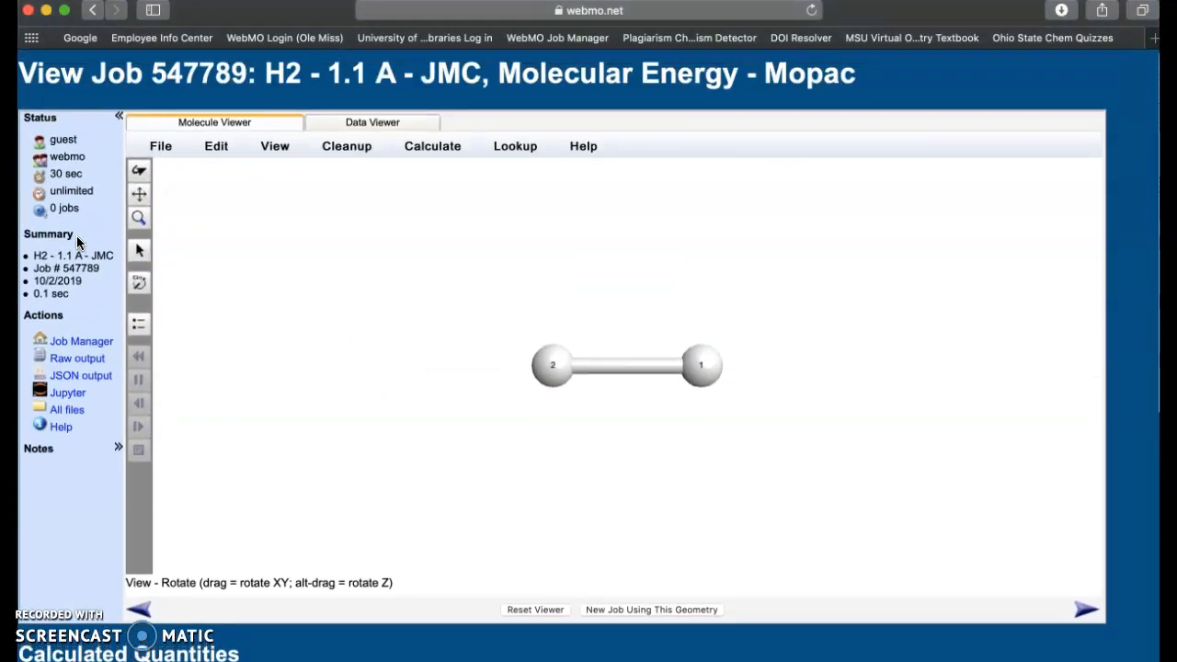